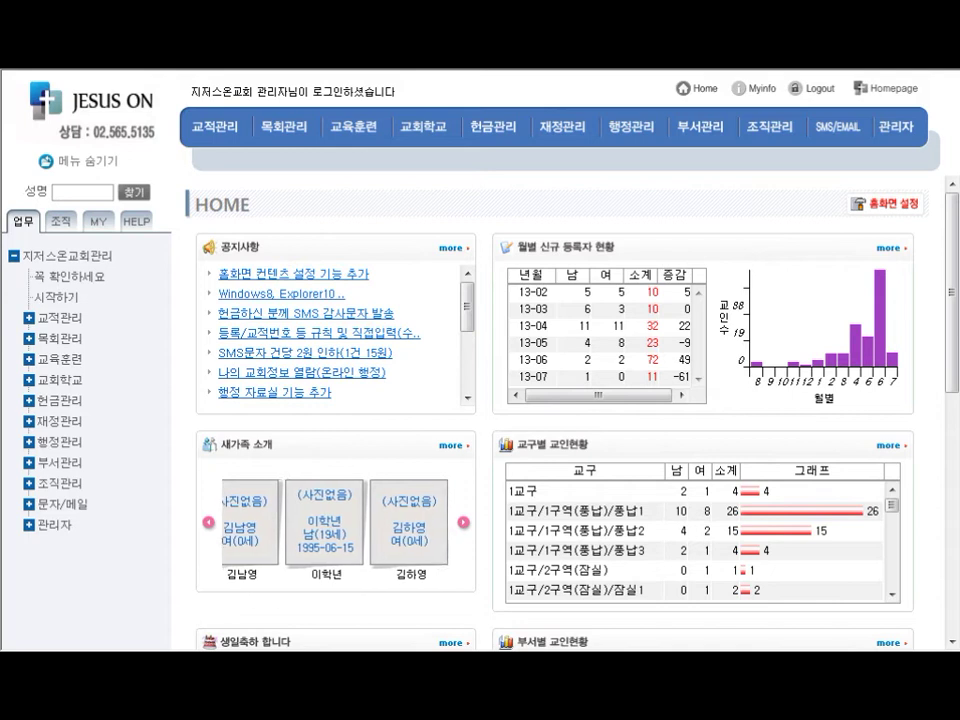
Open the 교인 등록 form from the 교적관리 > 교인 menu tree
{"action": "left_click", "coordinate": [216, 130]}
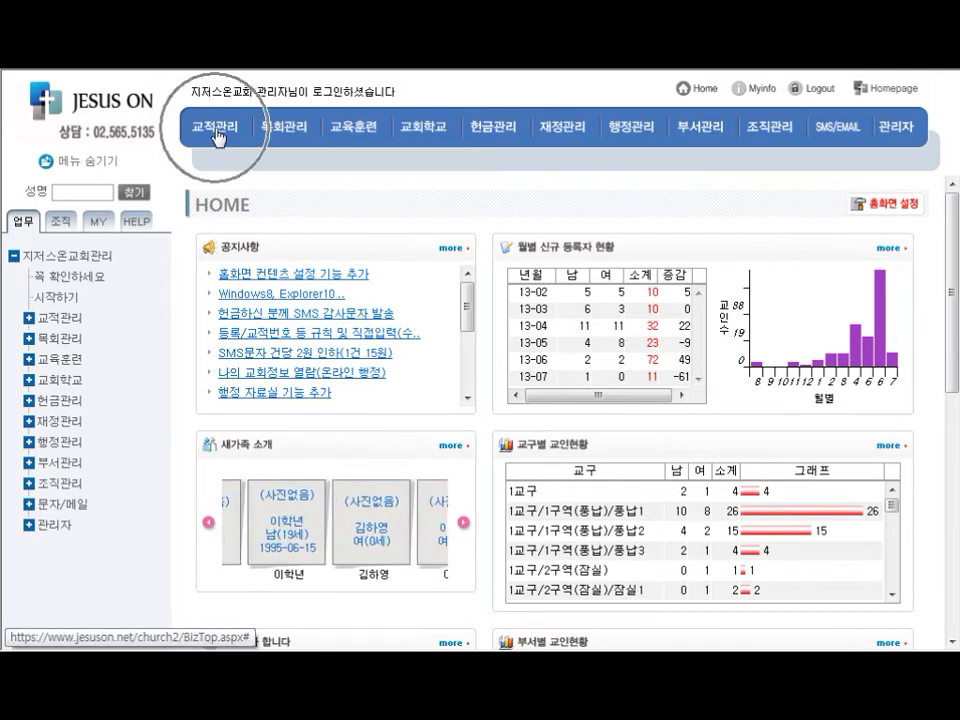
{"action": "left_click", "coordinate": [29, 318]}
{"action": "left_click", "coordinate": [43, 380]}
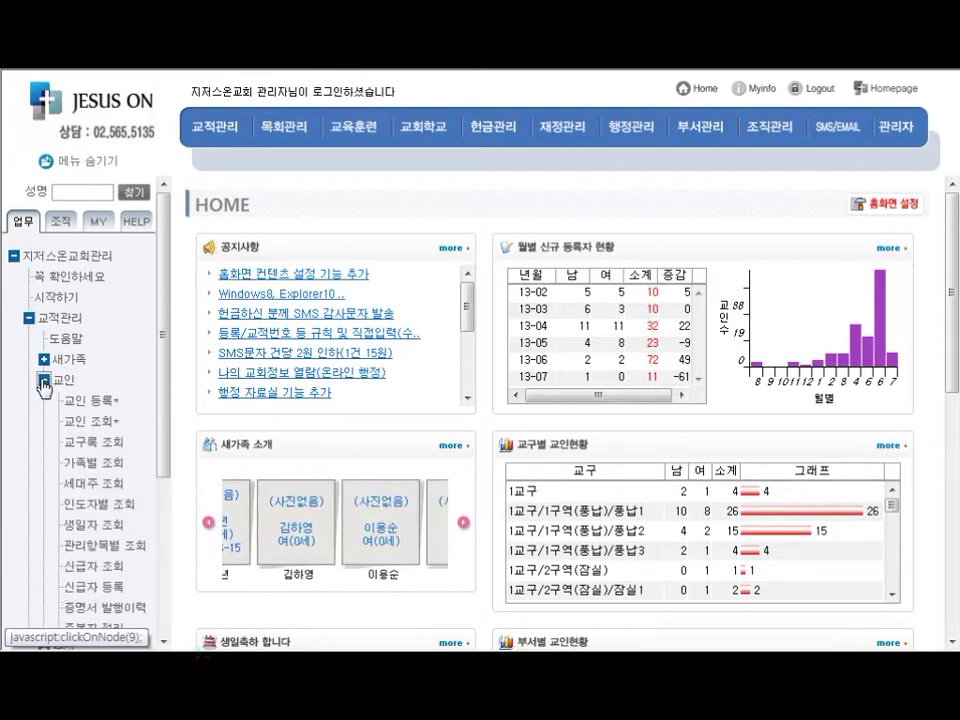
{"action": "left_click", "coordinate": [102, 405]}
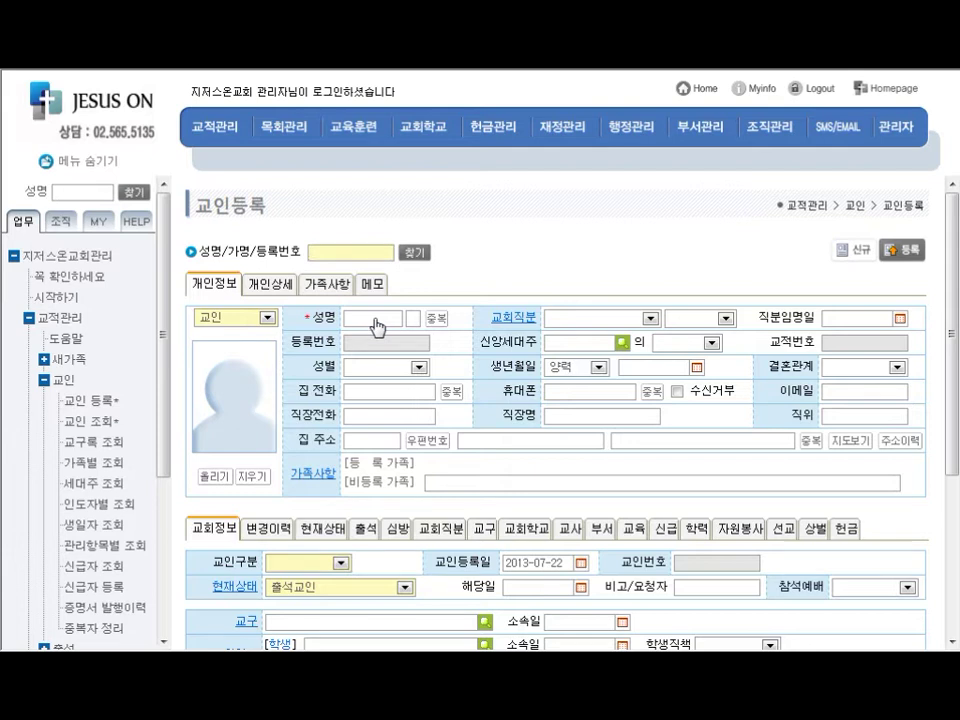
Enter the member's full name in 성명 and confirm the duplicate check reports no match
{"action": "left_click", "coordinate": [375, 326]}
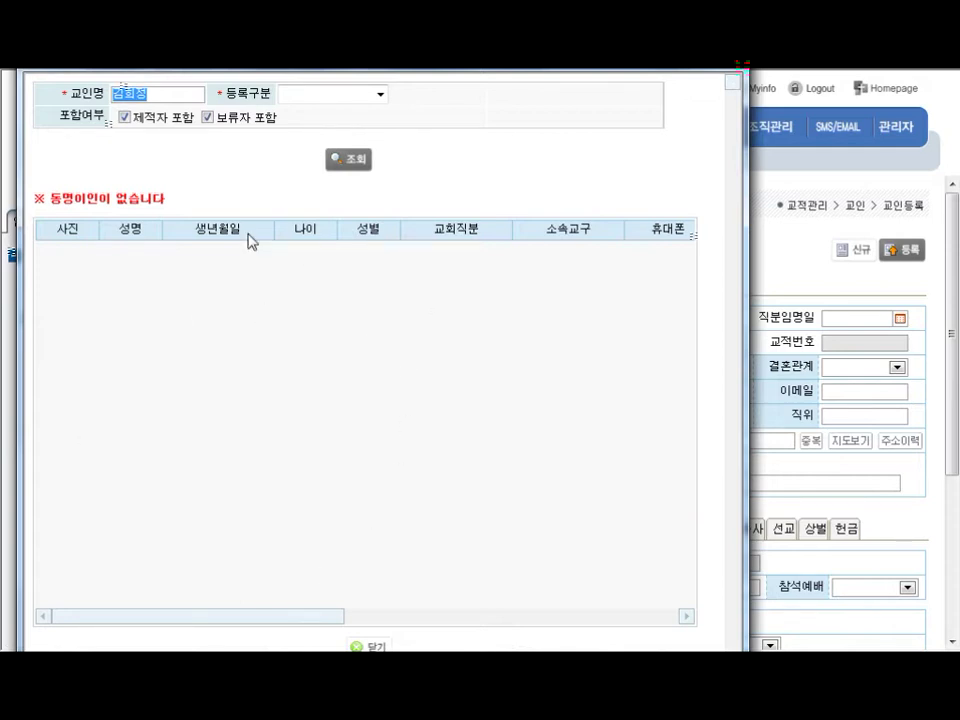
{"action": "left_click_drag", "start_coordinate": [170, 200], "coordinate": [48, 196]}
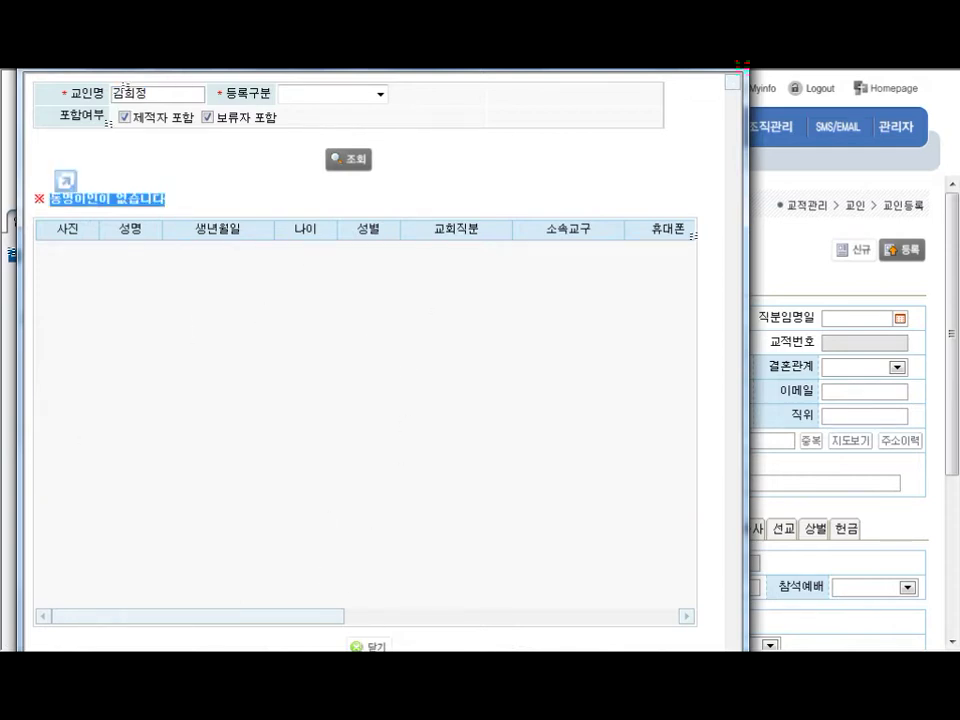
{"action": "left_click", "coordinate": [368, 645]}
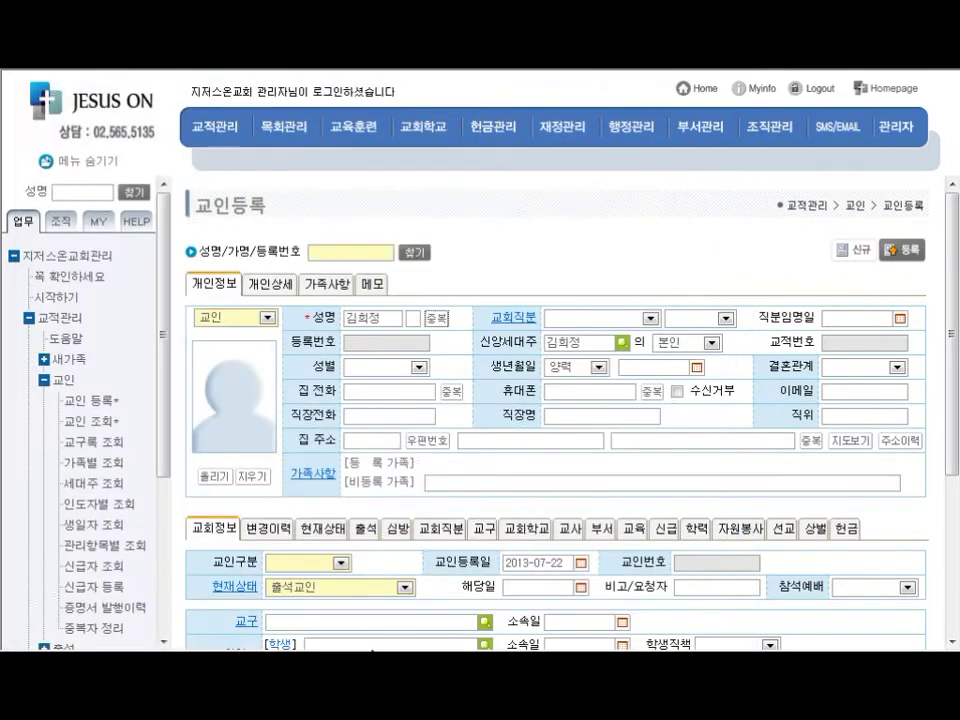
Set the church position (교회직분) to 집사
{"action": "left_click", "coordinate": [652, 326]}
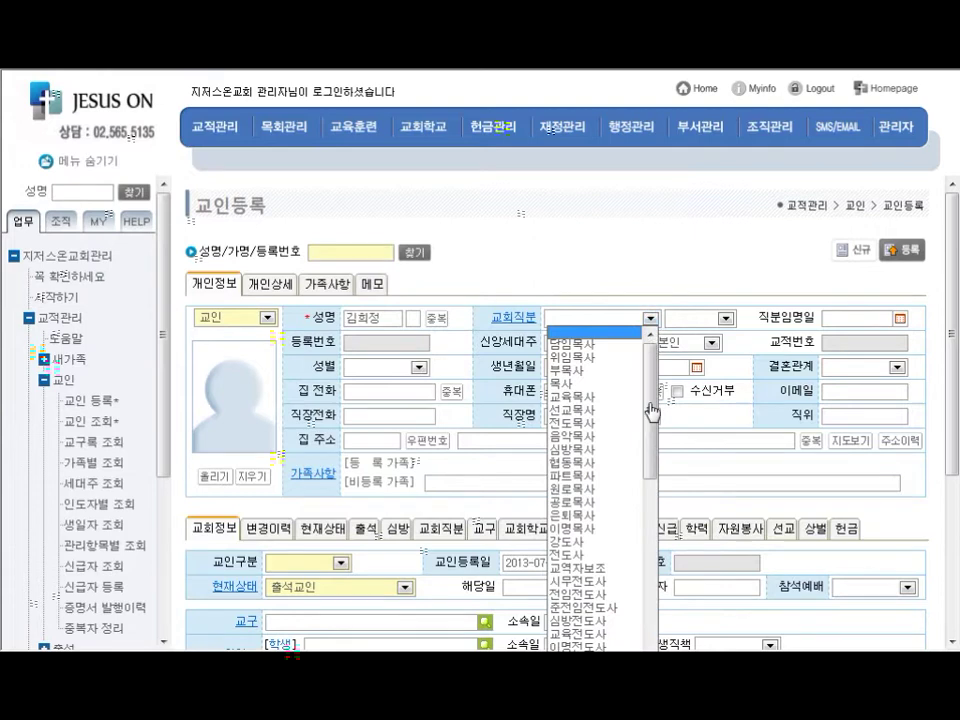
{"action": "left_click_drag", "start_coordinate": [654, 411], "coordinate": [650, 630]}
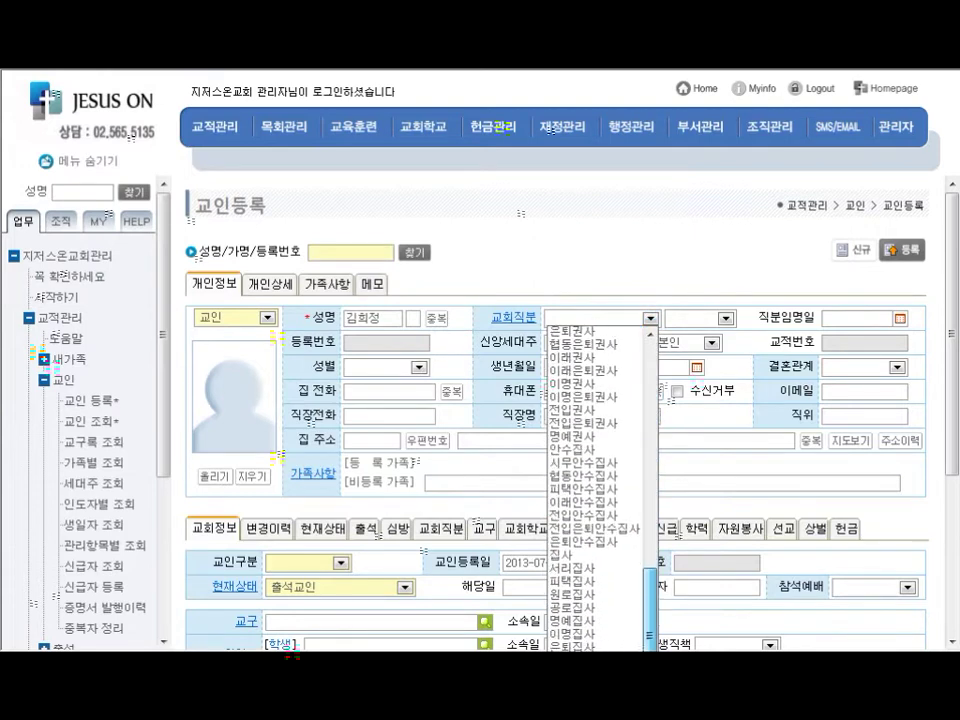
{"action": "left_click", "coordinate": [572, 555]}
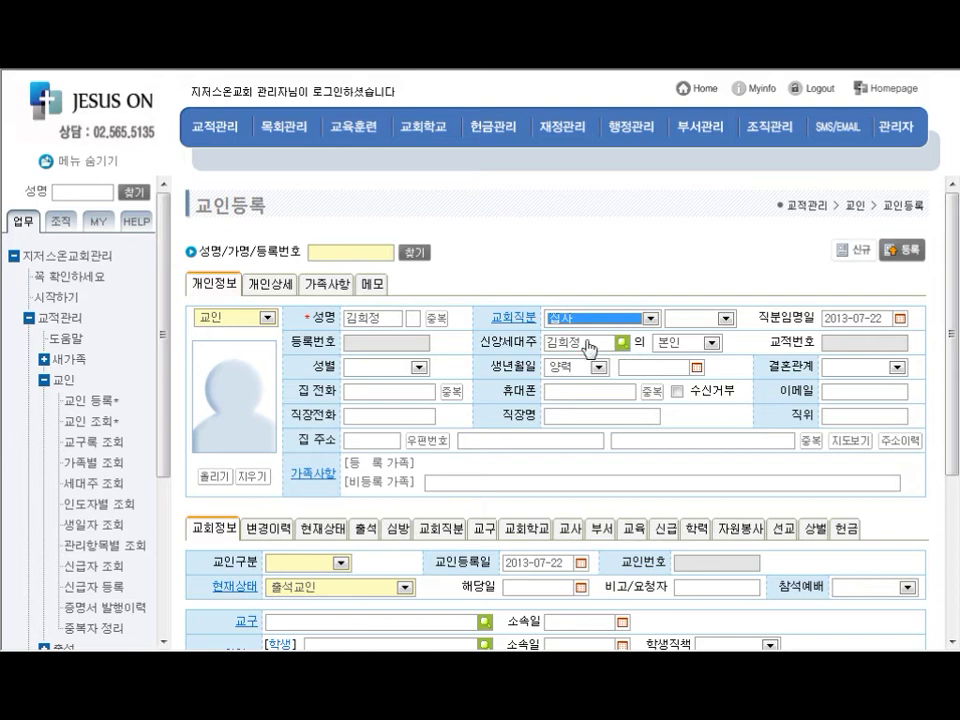
{"action": "key", "text": "ctrl"}
Keep the household relation at 본인 and bring up the household-head search
{"action": "left_click", "coordinate": [672, 341]}
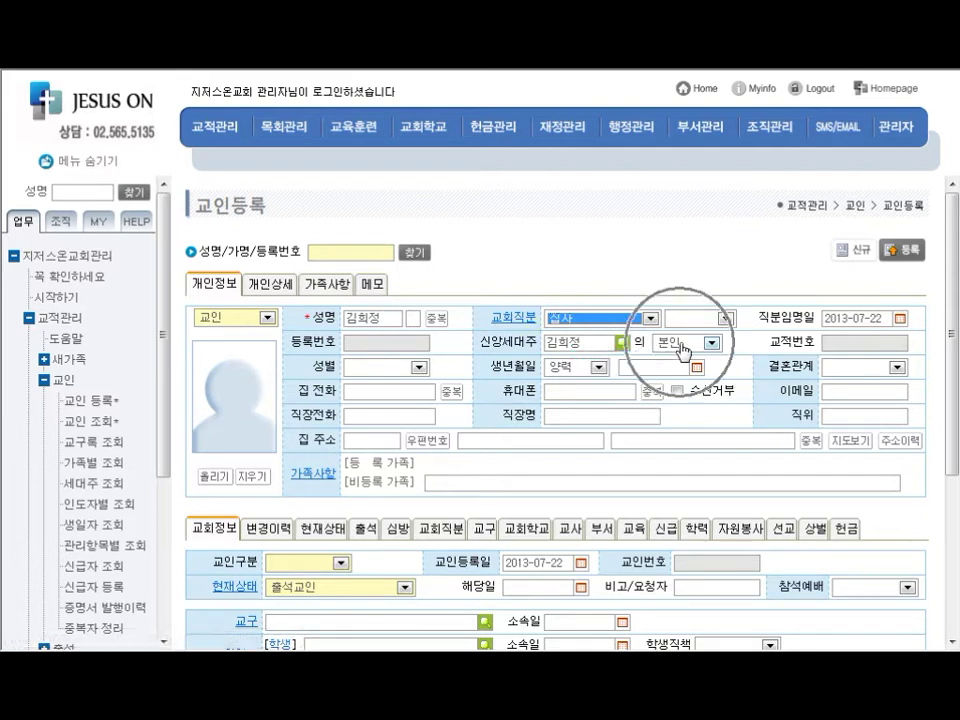
{"action": "left_click", "coordinate": [685, 63]}
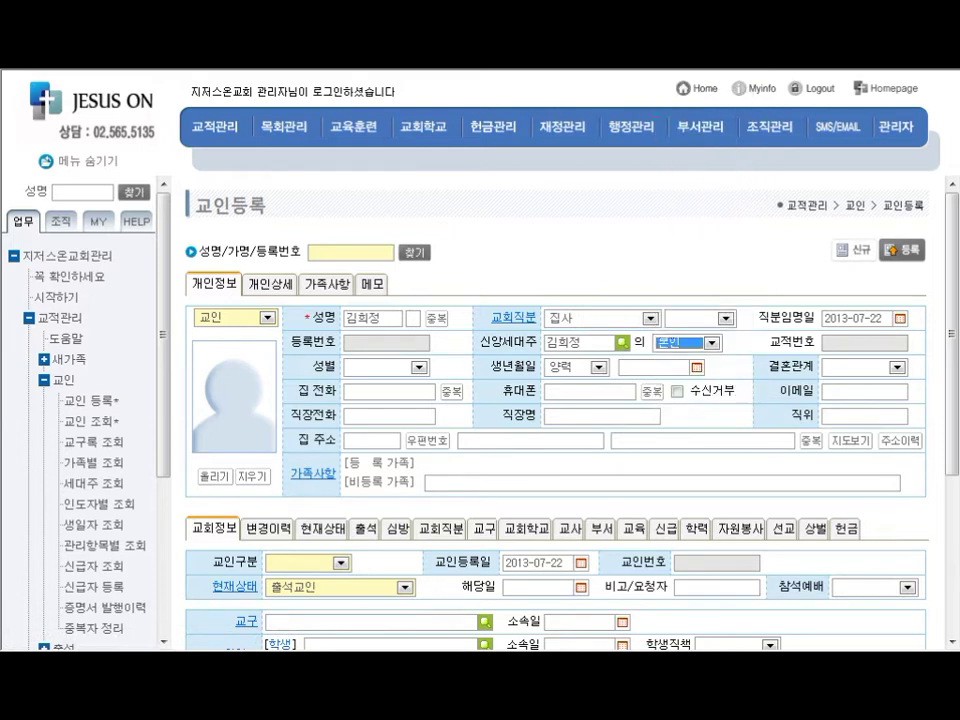
{"action": "left_click", "coordinate": [749, 344]}
{"action": "left_click", "coordinate": [621, 343]}
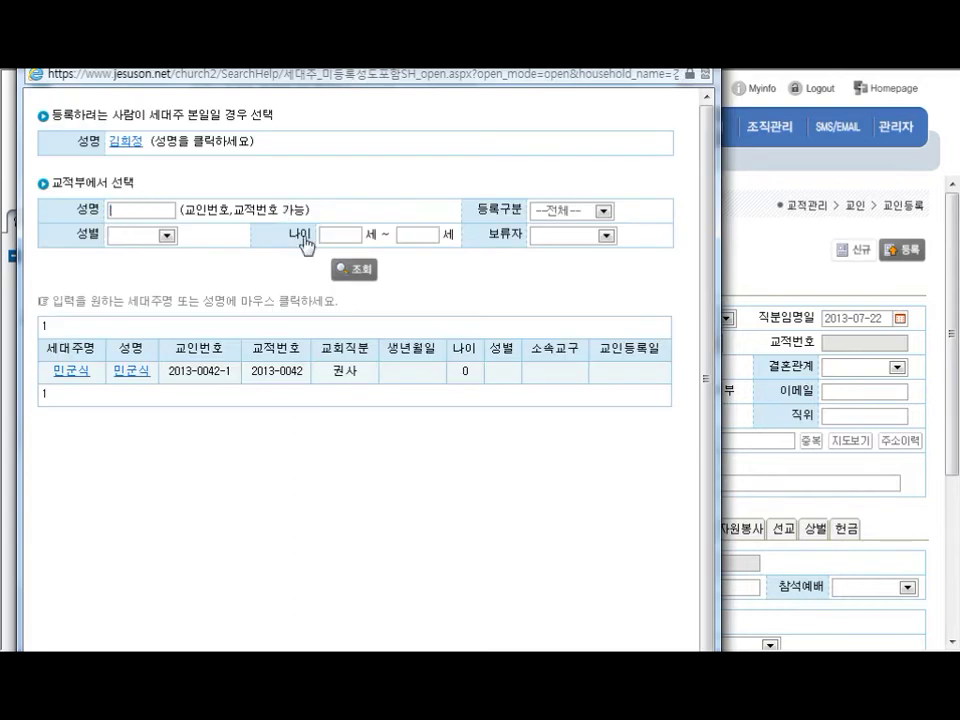
Pick a household head from the member list and set the relation to 딸1(장녀)
{"action": "left_click", "coordinate": [345, 269]}
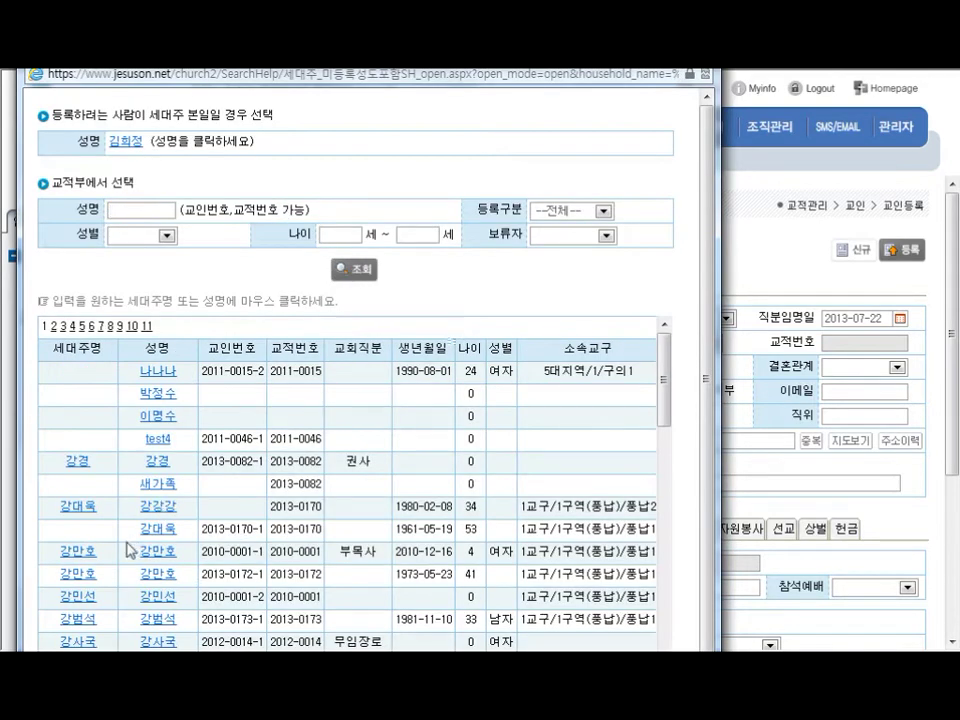
{"action": "scroll", "coordinate": [110, 560], "scroll_direction": "down", "scroll_amount": 2}
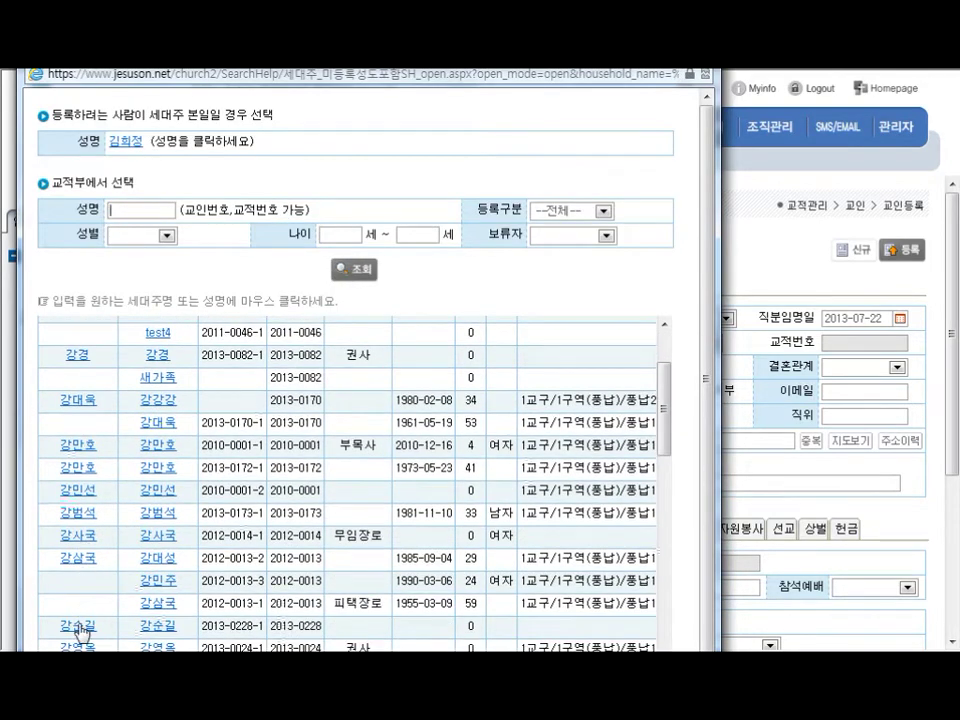
{"action": "left_click", "coordinate": [78, 628]}
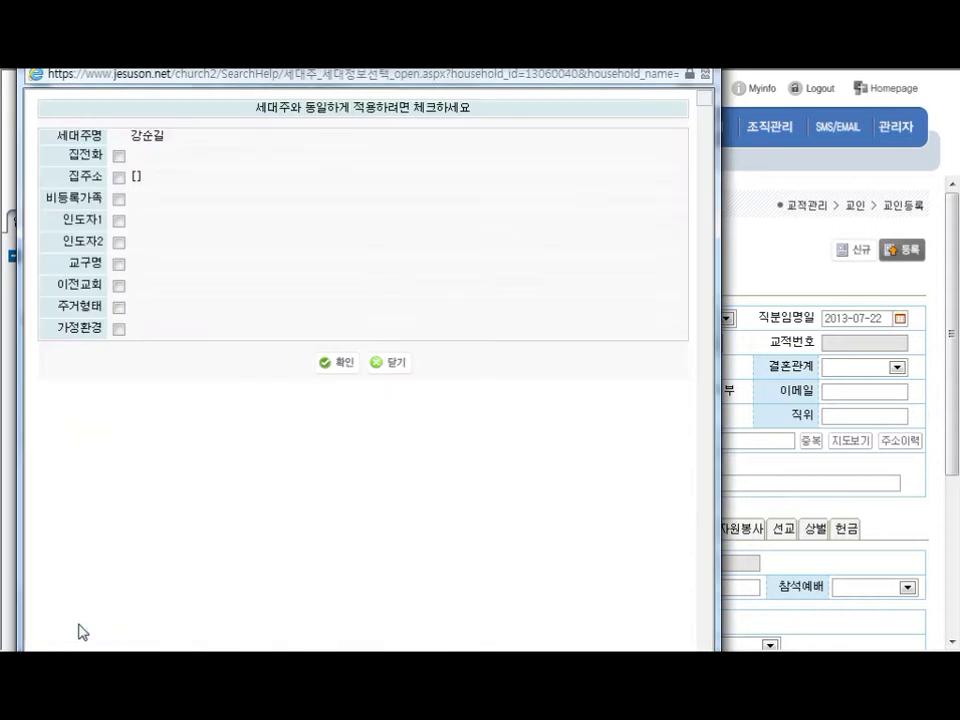
{"action": "left_click", "coordinate": [342, 366]}
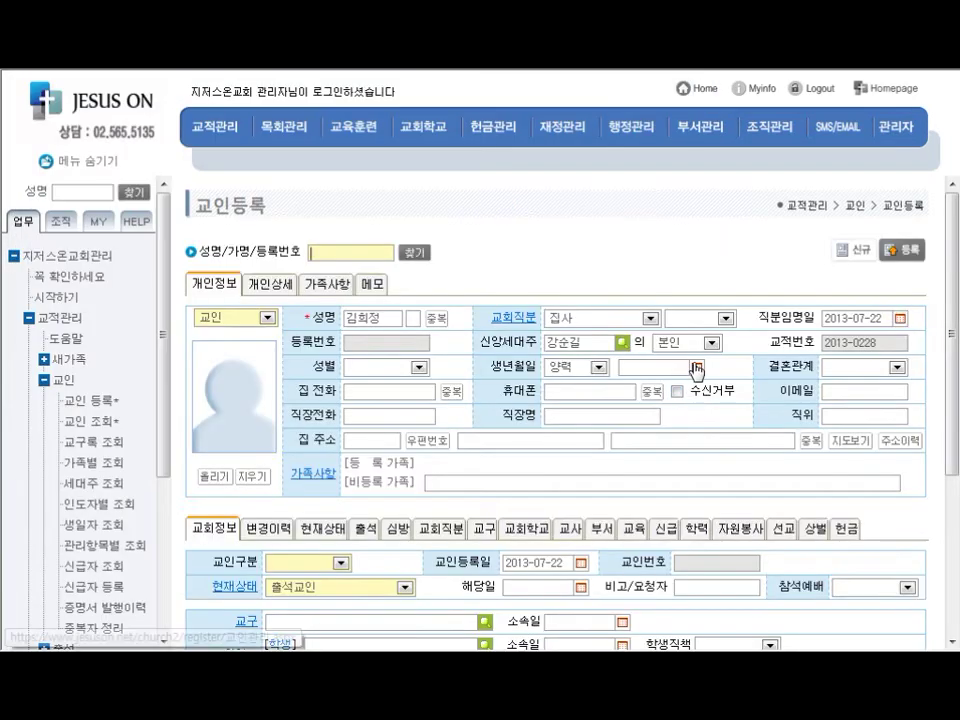
{"action": "left_click", "coordinate": [697, 343]}
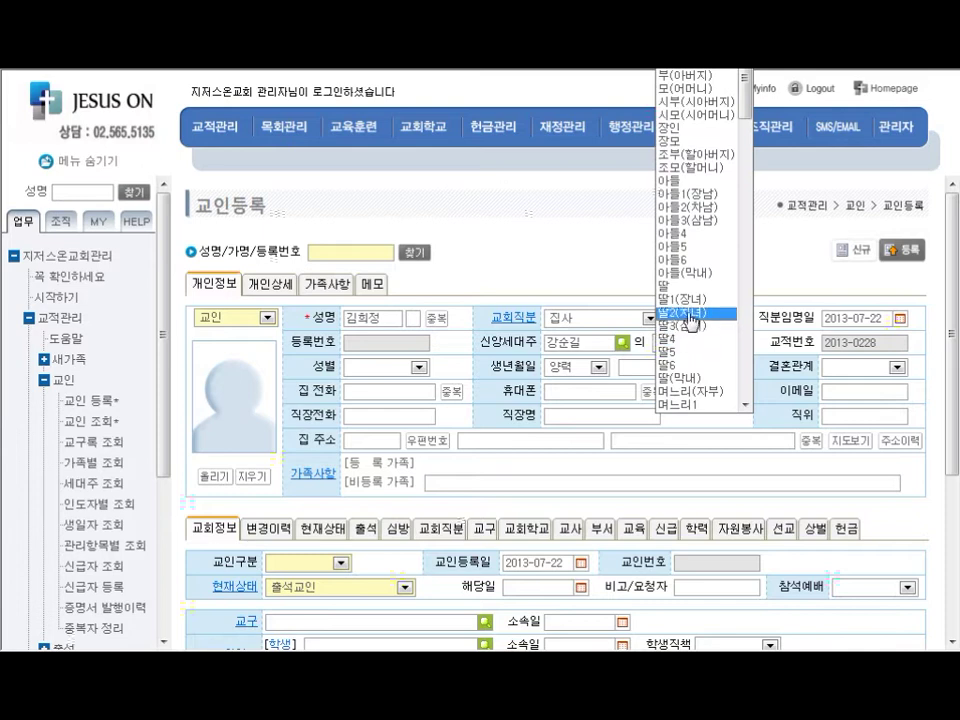
{"action": "left_click", "coordinate": [690, 299]}
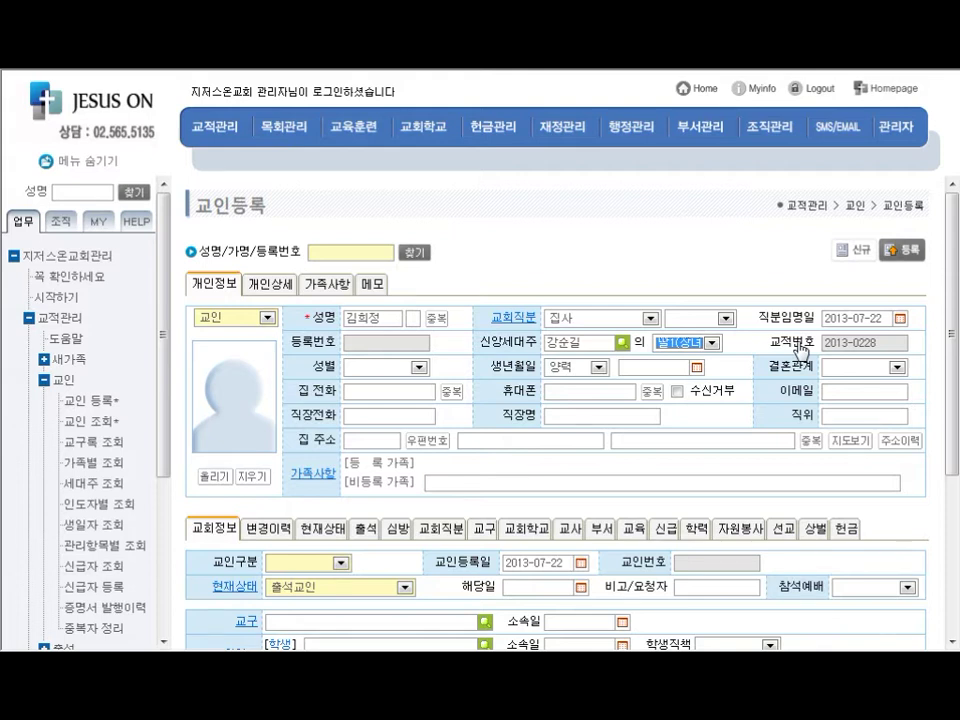
{"action": "scroll", "coordinate": [775, 340], "scroll_direction": "down", "scroll_amount": 5}
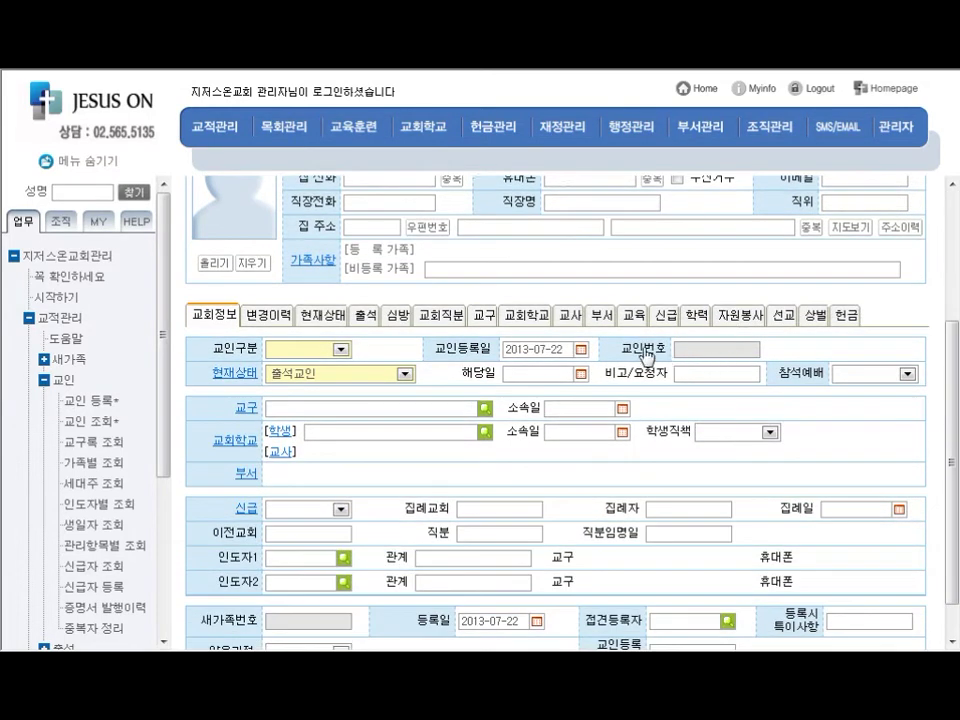
{"action": "left_click", "coordinate": [648, 355]}
{"action": "double_click", "coordinate": [648, 355]}
{"action": "scroll", "coordinate": [645, 355], "scroll_direction": "down", "scroll_amount": 1}
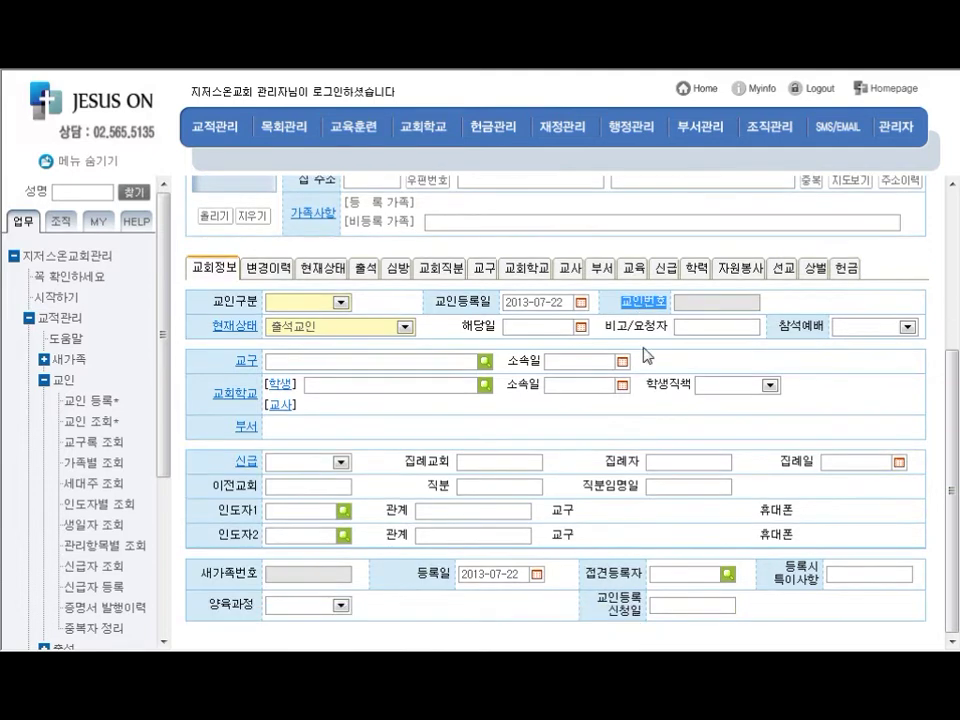
{"action": "key", "text": "ctrl"}
{"action": "left_click_drag", "start_coordinate": [242, 581], "coordinate": [295, 582]}
{"action": "mouse_move", "coordinate": [295, 582]}
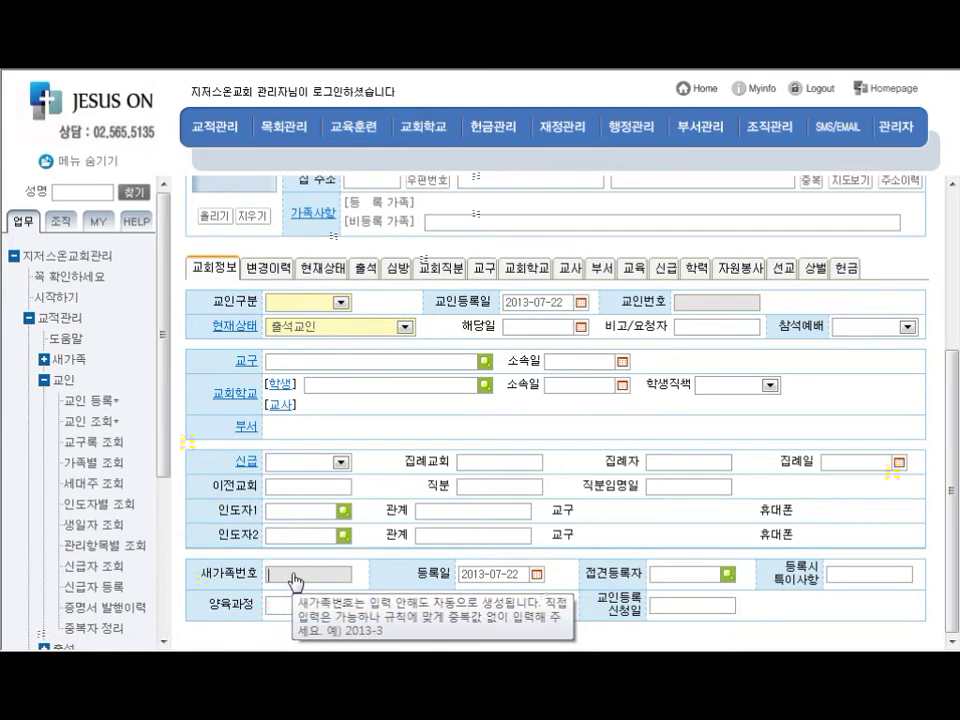
{"action": "scroll", "coordinate": [440, 463], "scroll_direction": "up", "scroll_amount": 3}
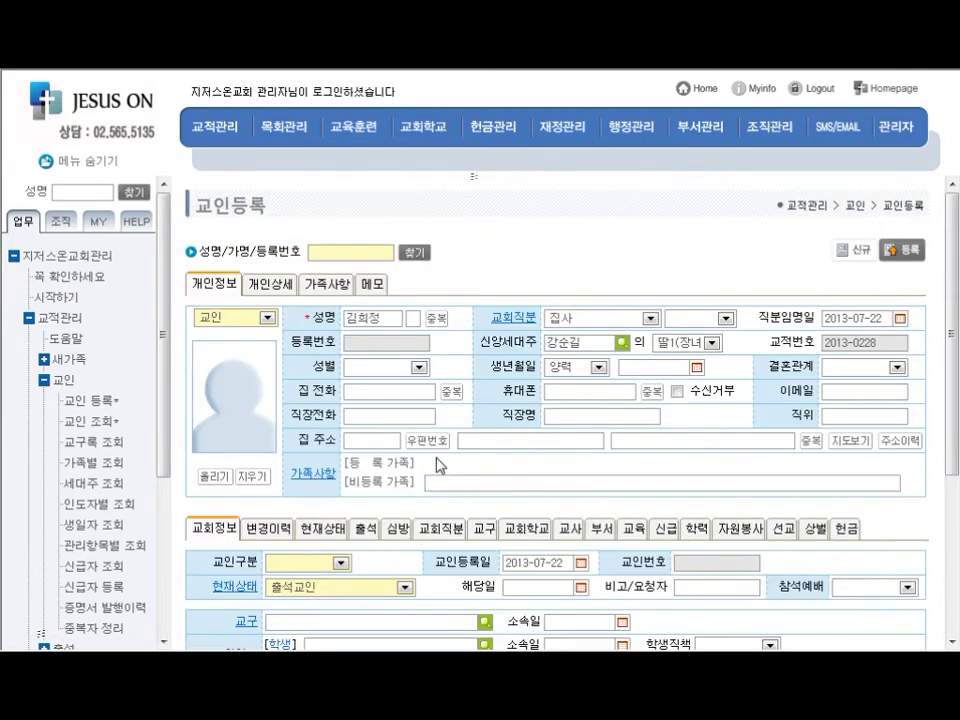
Set the birth date to 1969-07-17 using the calendar picker
{"action": "left_click", "coordinate": [697, 368]}
{"action": "left_click", "coordinate": [638, 406]}
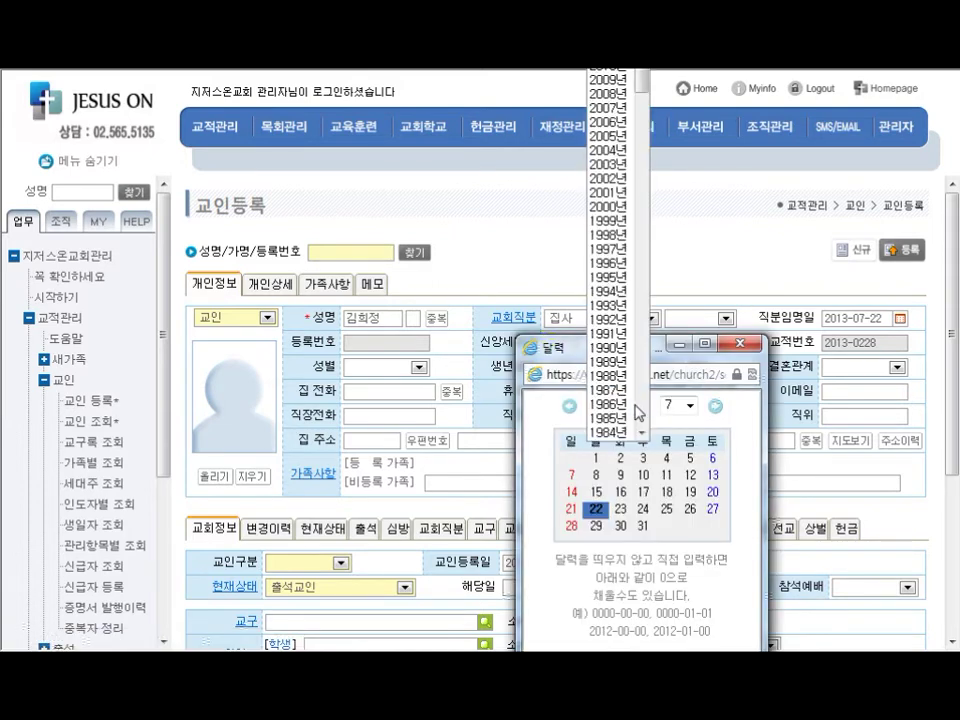
{"action": "scroll", "coordinate": [620, 400], "scroll_direction": "down", "scroll_amount": 8}
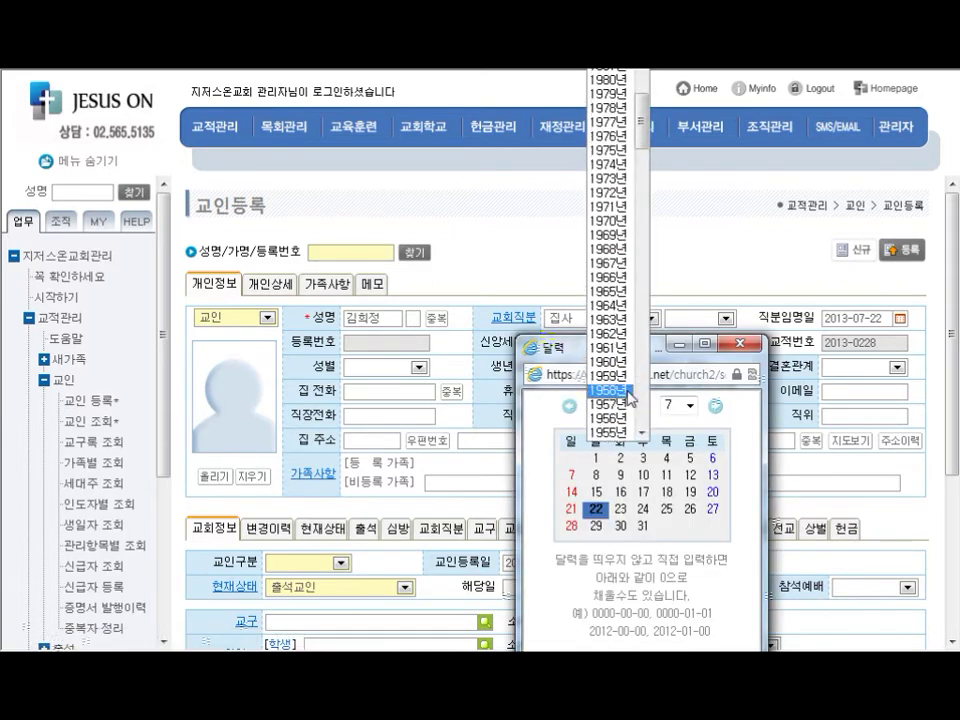
{"action": "left_click", "coordinate": [615, 316]}
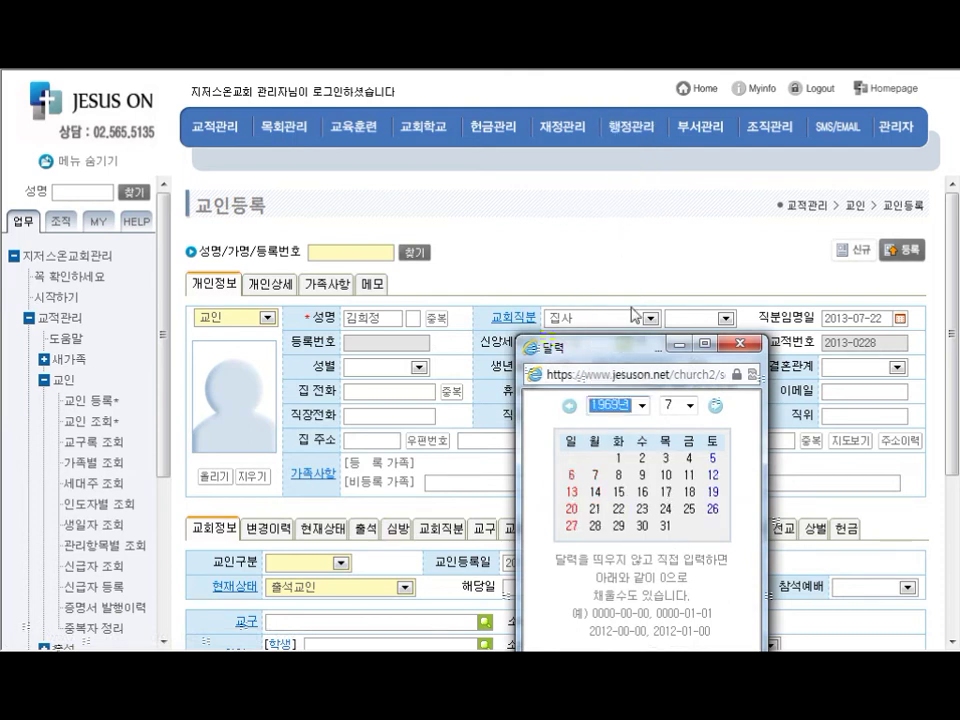
{"action": "left_click", "coordinate": [664, 492]}
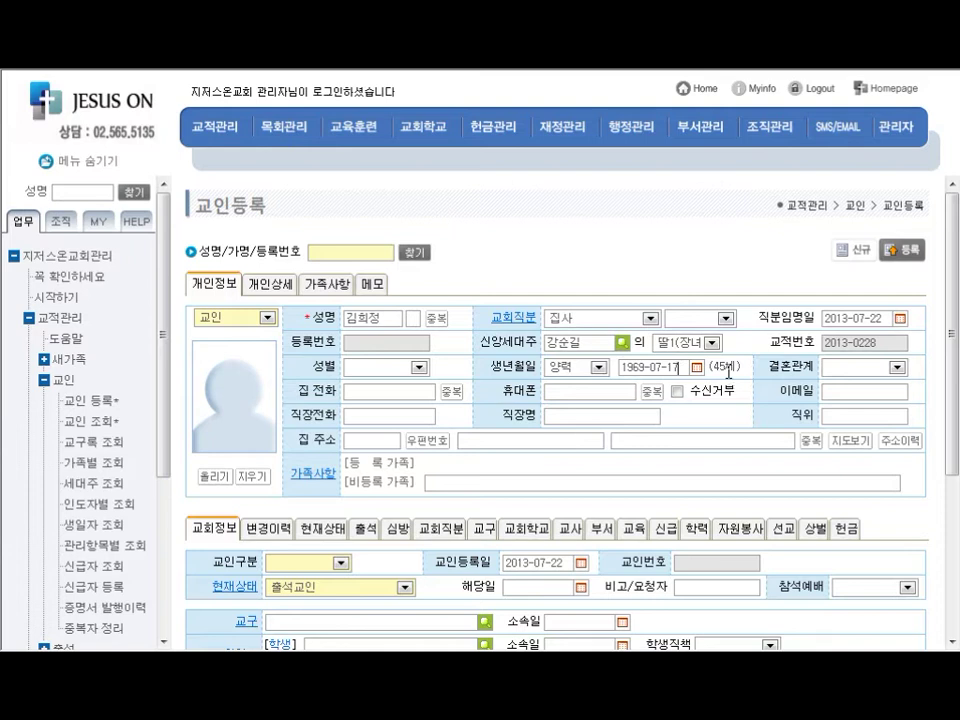
Enter the member's home phone and mobile phone numbers
{"action": "left_click", "coordinate": [408, 401]}
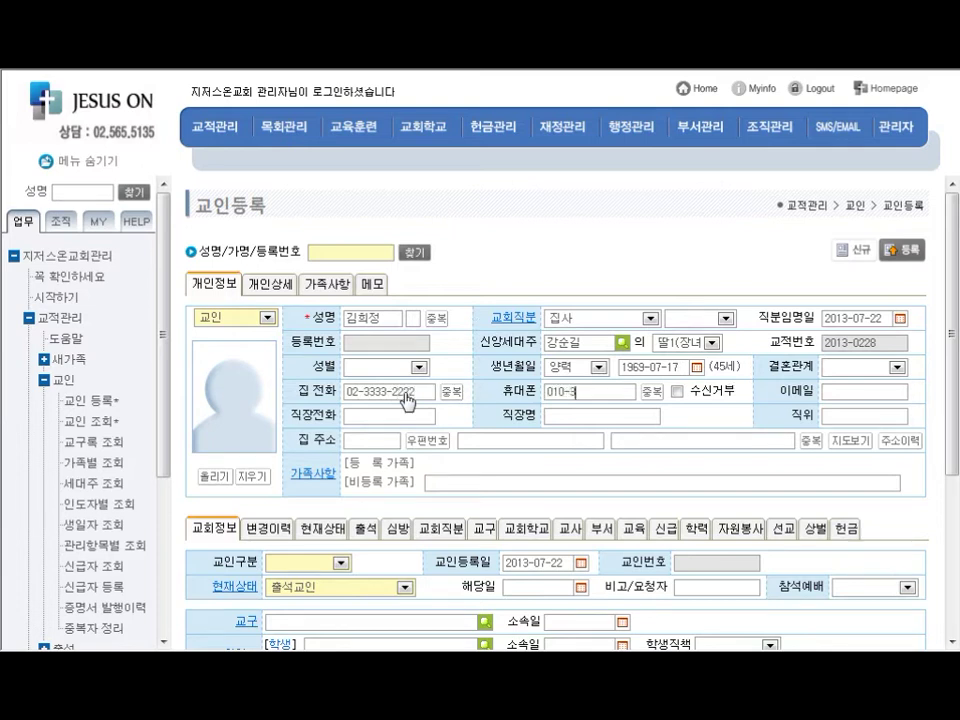
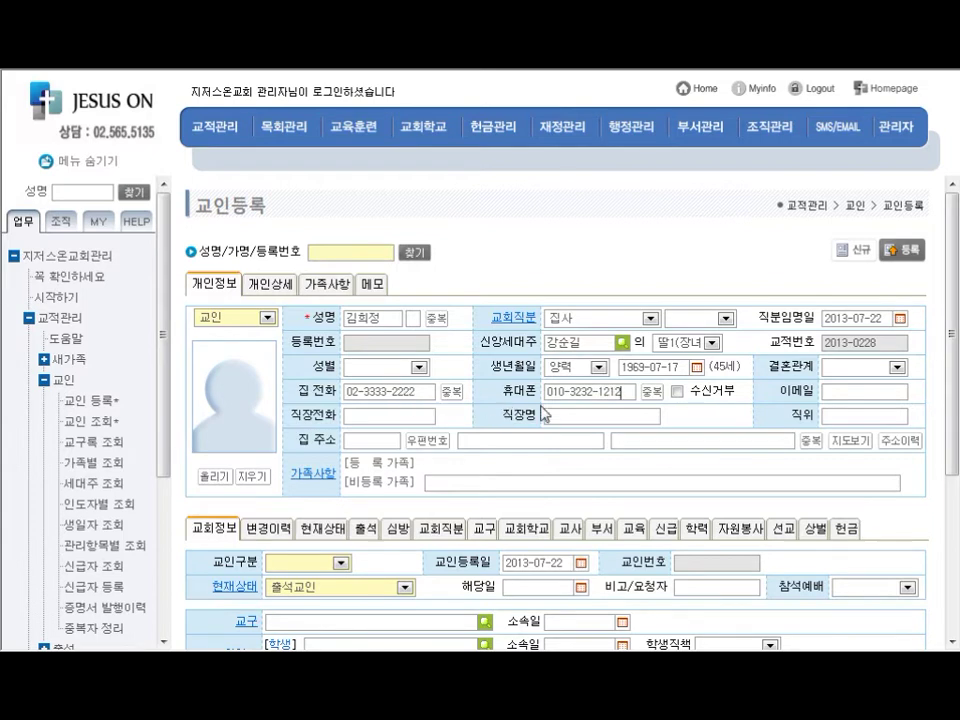
{"action": "key", "text": "ctrl"}
Fill in the home address through the postcode lookup and add the detail address line
{"action": "left_click", "coordinate": [439, 446]}
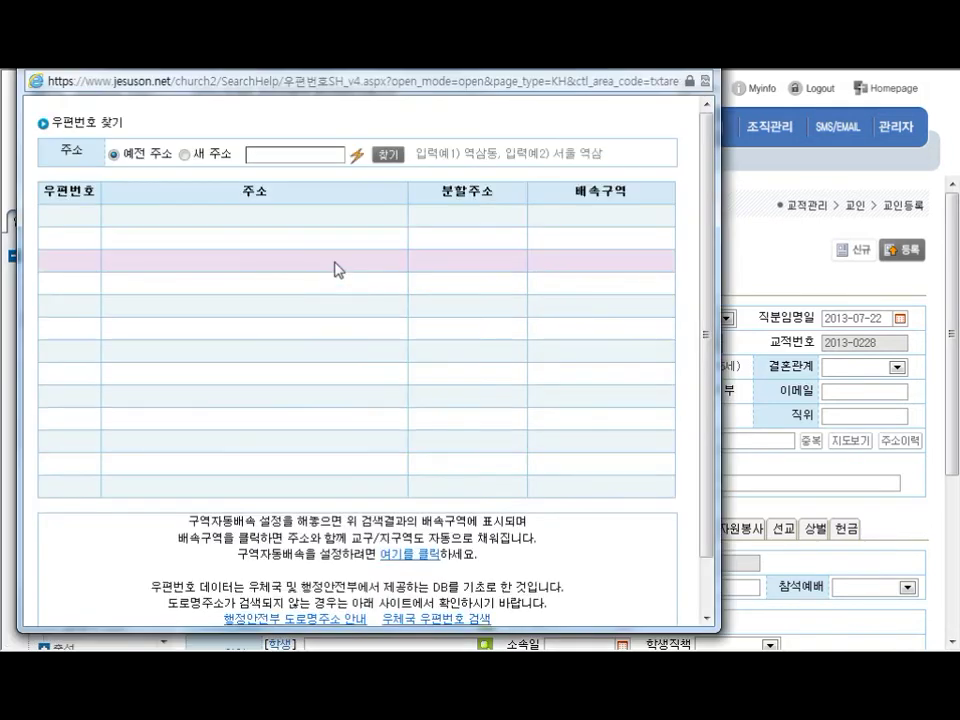
{"action": "type", "text": "역삼ㄷㅗㅇ"}
{"action": "key", "text": "Return"}
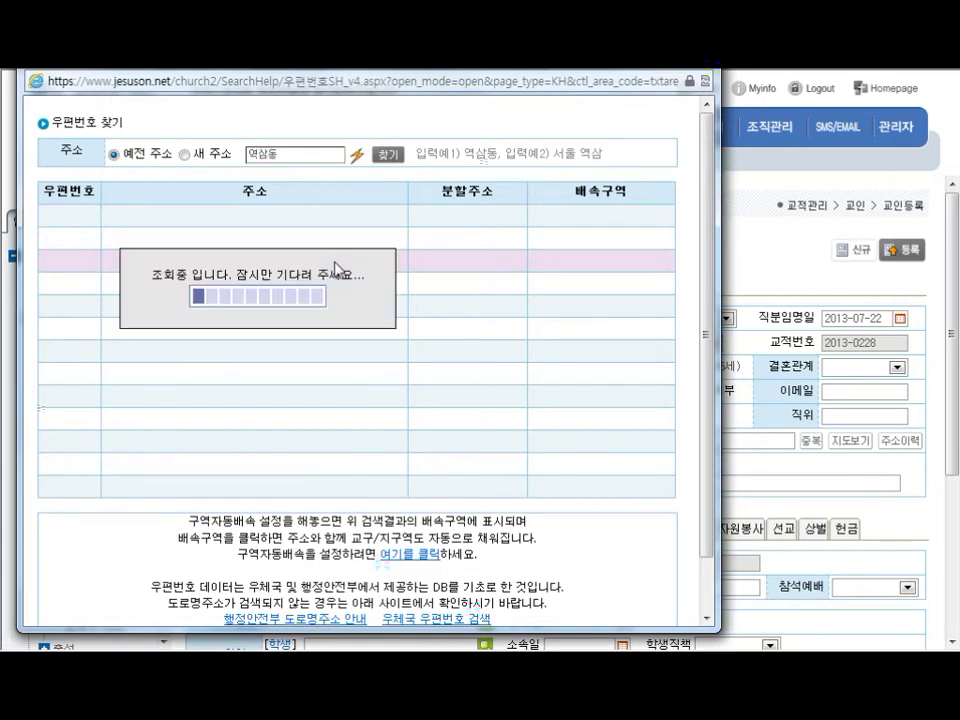
{"action": "left_click", "coordinate": [205, 222]}
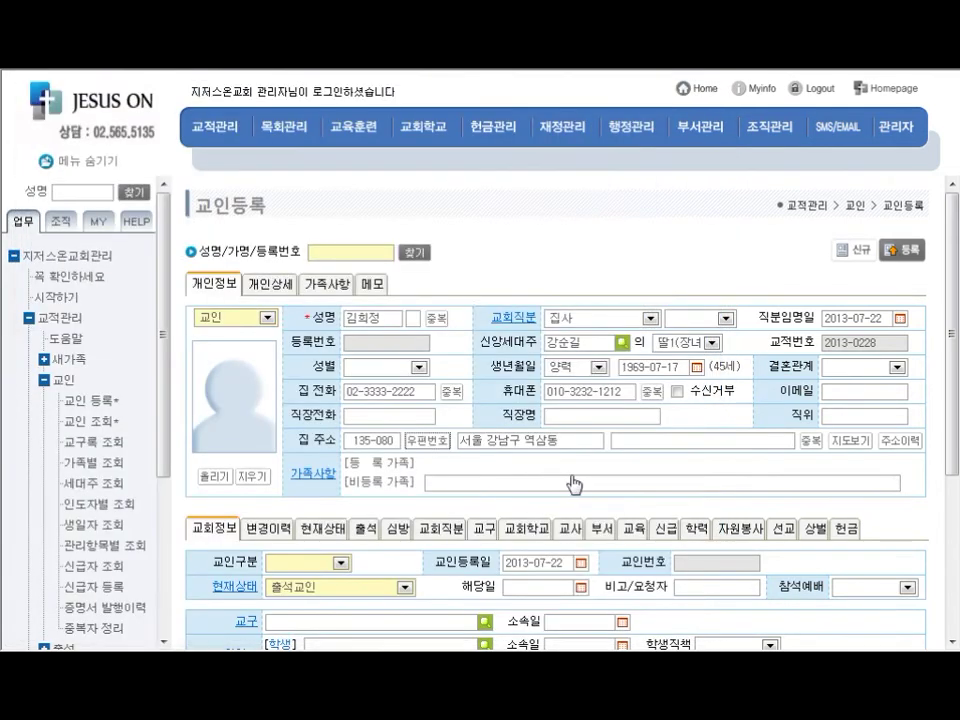
{"action": "type", "text": "12345"}
{"action": "scroll", "coordinate": [627, 452], "scroll_direction": "down", "scroll_amount": 1}
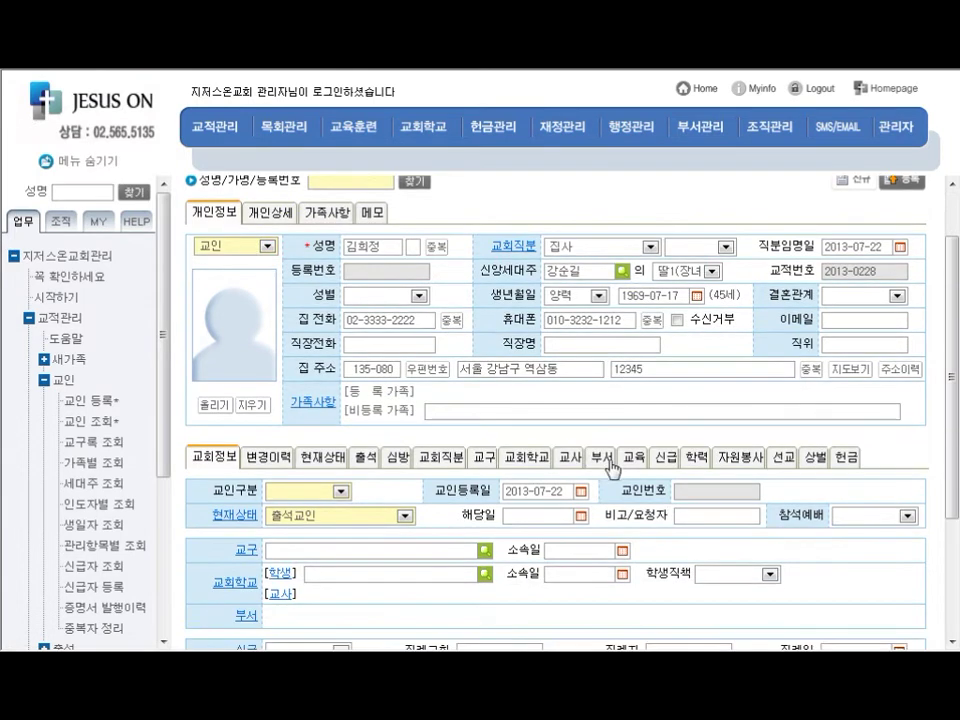
{"action": "left_click", "coordinate": [349, 397]}
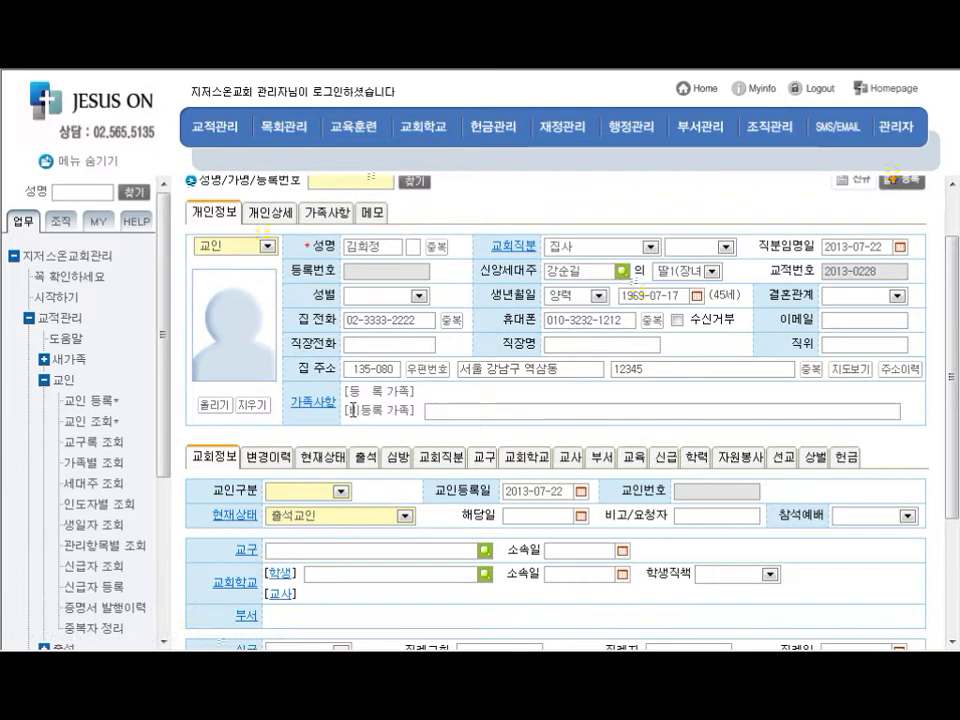
{"action": "left_click", "coordinate": [352, 411]}
Add 비등록가족1 as unregistered family and close the photo upload without adding a photo
{"action": "left_click", "coordinate": [439, 413]}
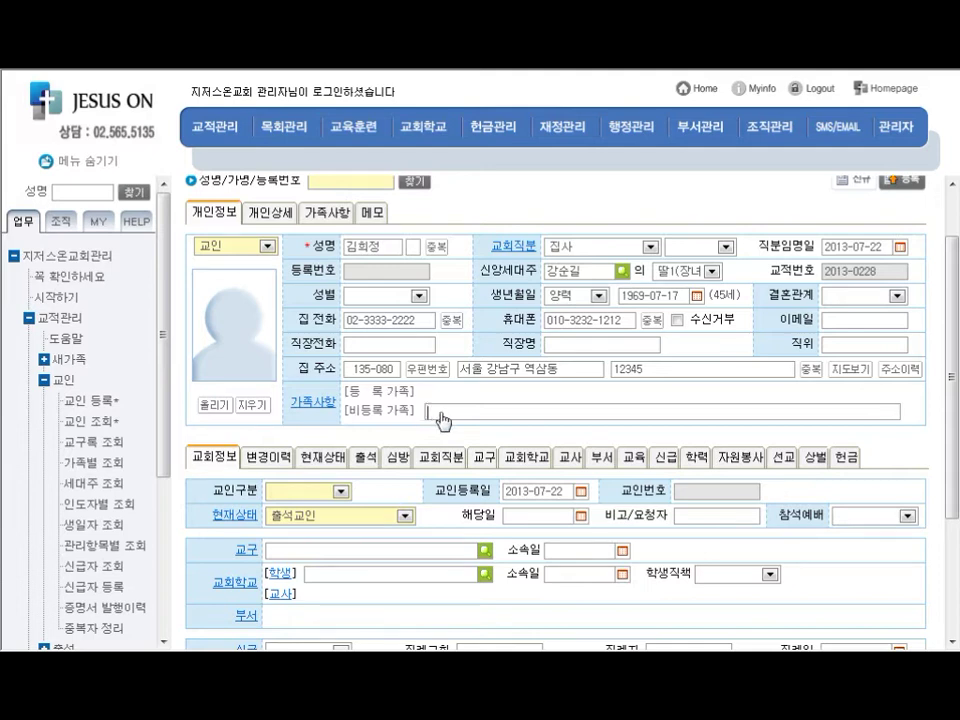
{"action": "type", "text": "ㅂㅣ등"}
{"action": "type", "text": "록가족1"}
{"action": "left_click", "coordinate": [210, 406]}
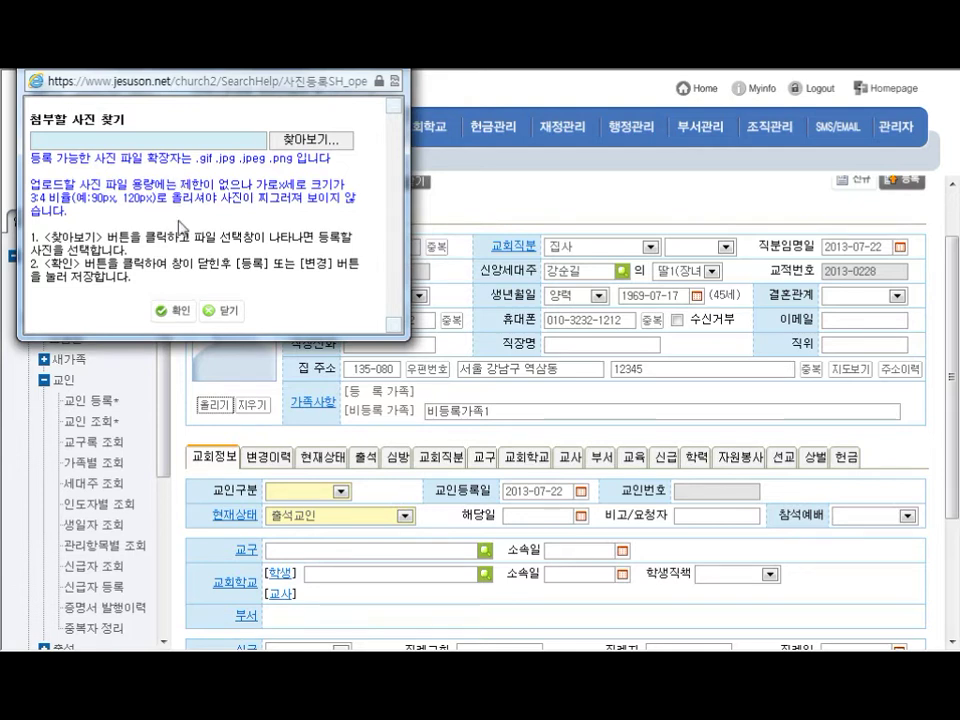
{"action": "left_click", "coordinate": [220, 314]}
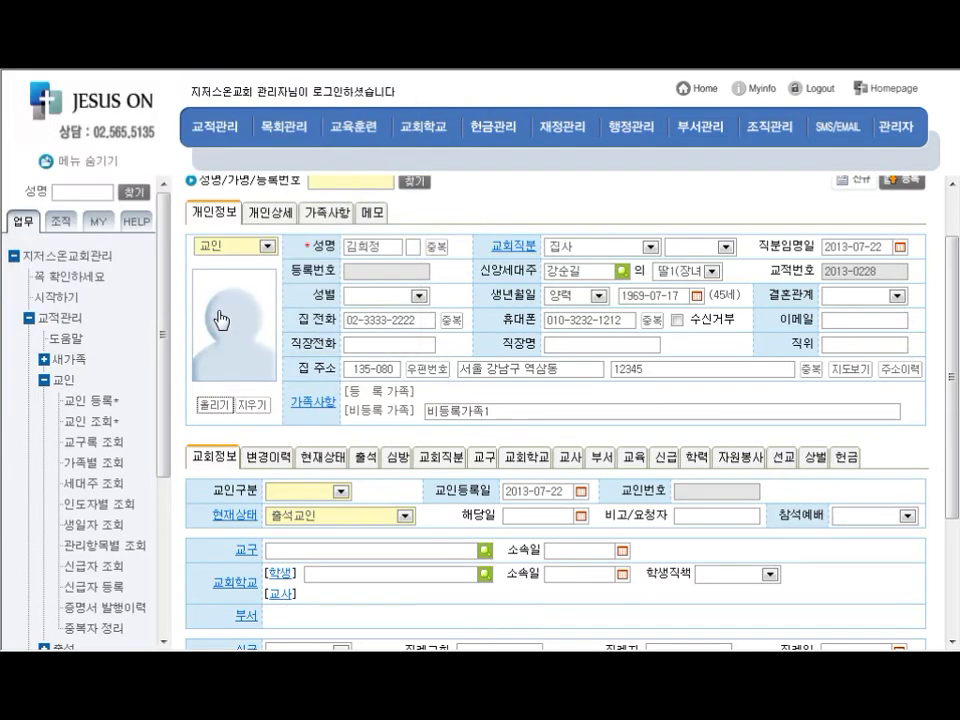
{"action": "left_click", "coordinate": [234, 252]}
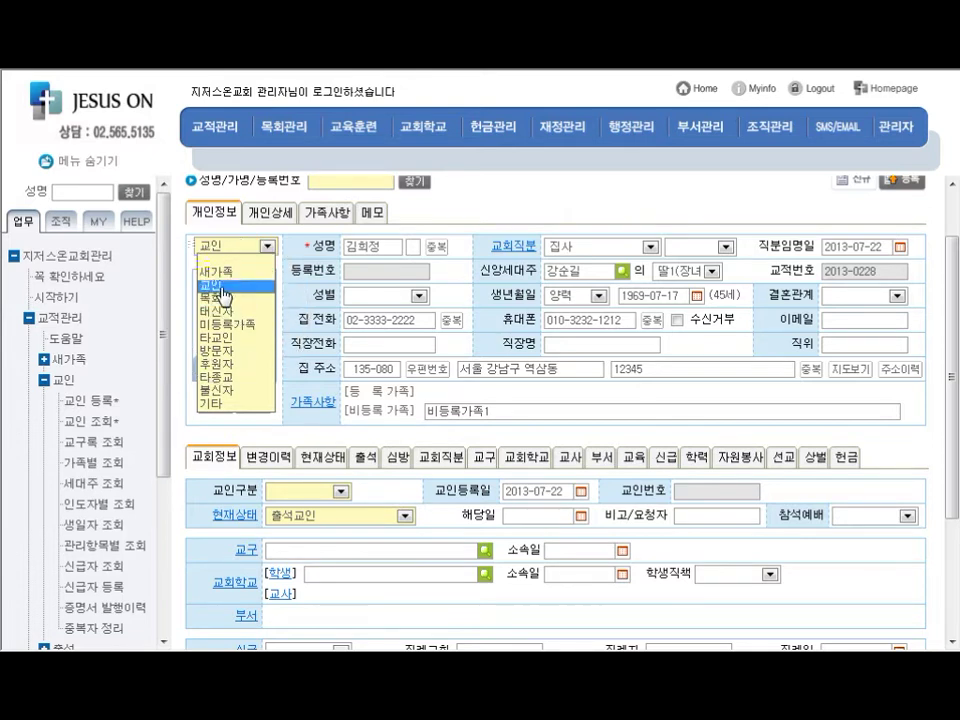
{"action": "left_click", "coordinate": [223, 290]}
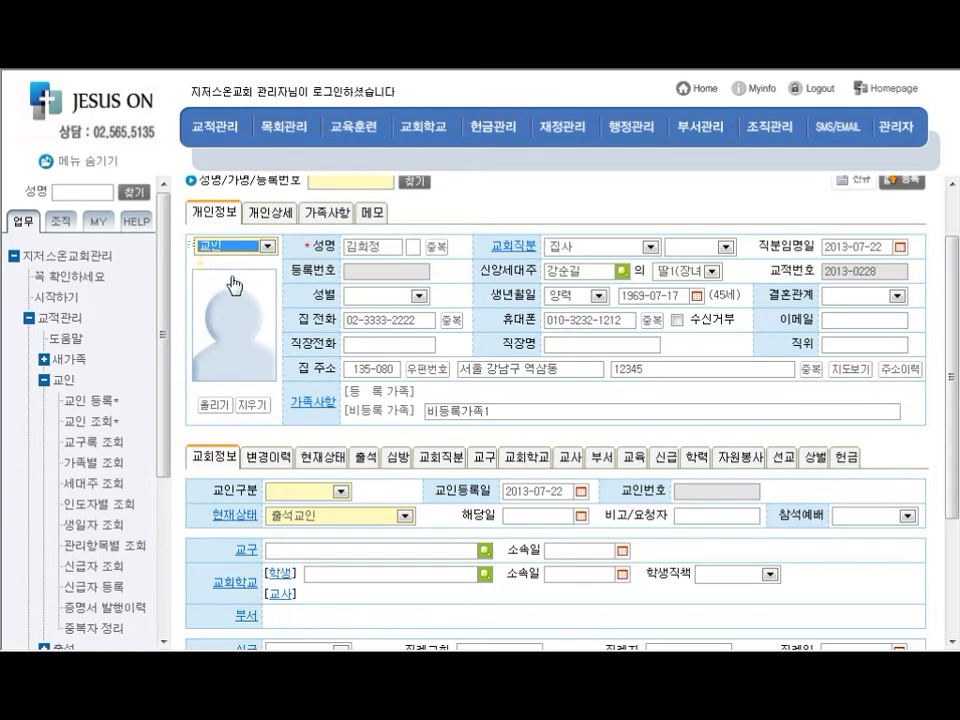
{"action": "left_click", "coordinate": [288, 239]}
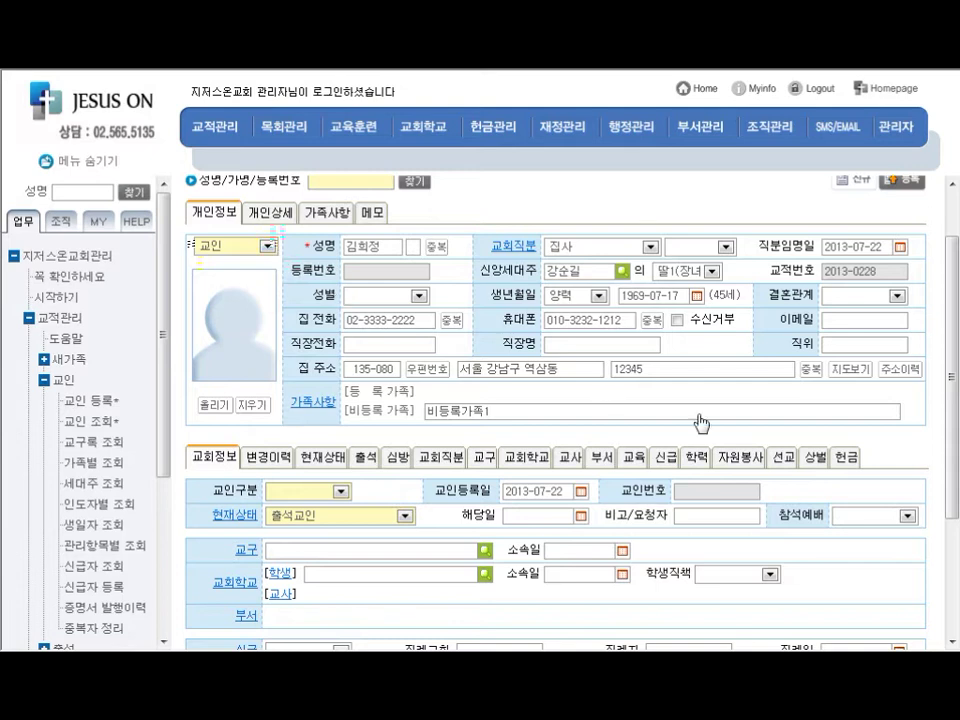
{"action": "left_click_drag", "start_coordinate": [935, 428], "coordinate": [240, 218]}
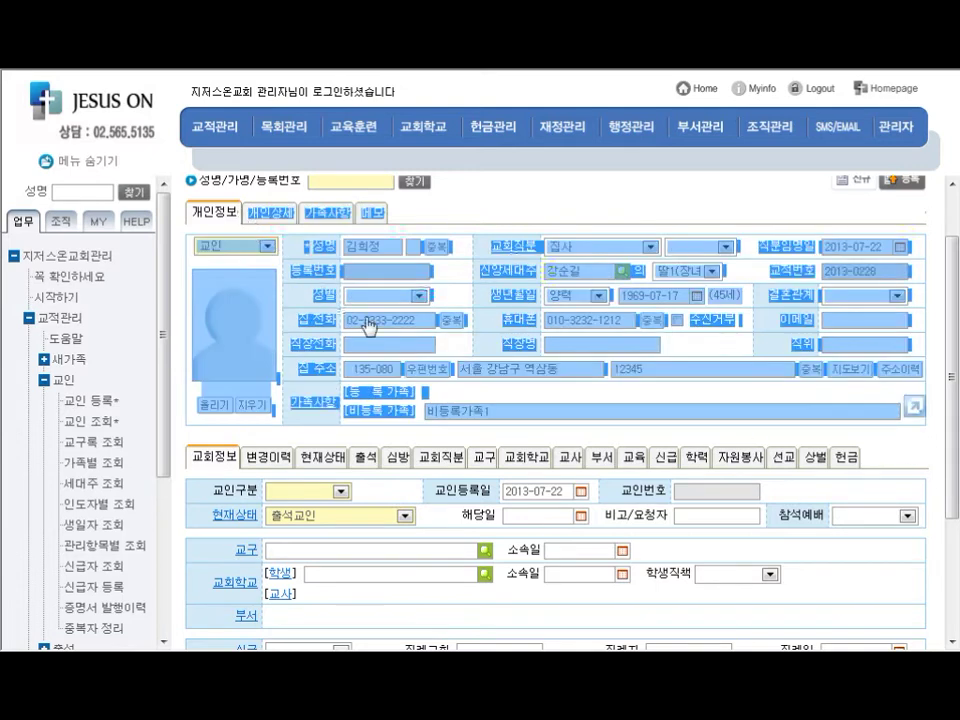
{"action": "left_click", "coordinate": [551, 402]}
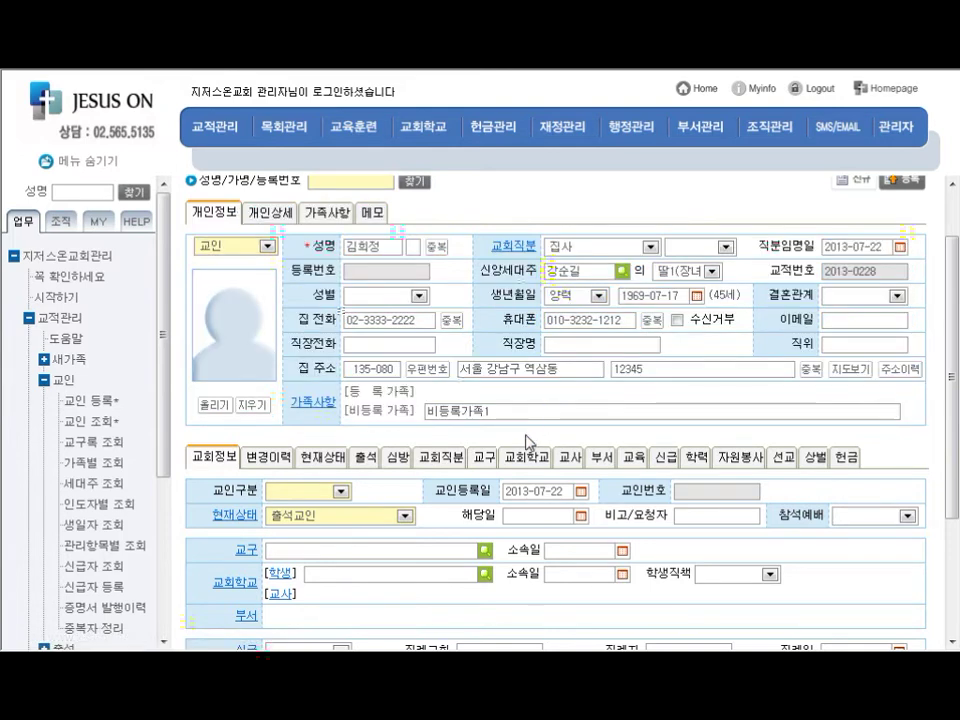
{"action": "scroll", "coordinate": [527, 440], "scroll_direction": "down", "scroll_amount": 1}
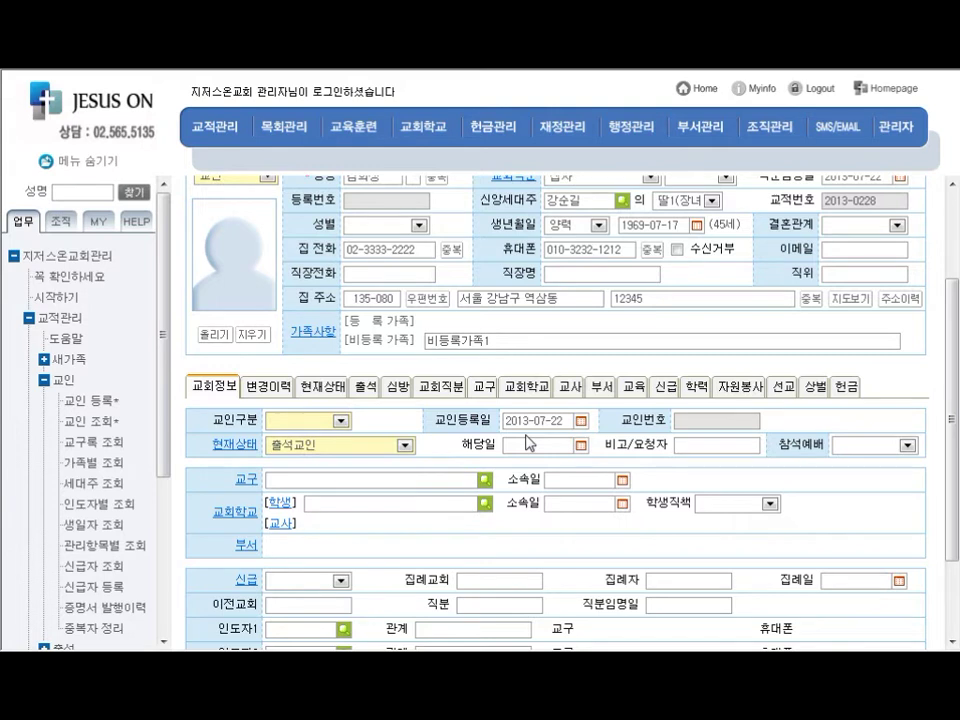
{"action": "scroll", "coordinate": [566, 388], "scroll_direction": "up", "scroll_amount": 1}
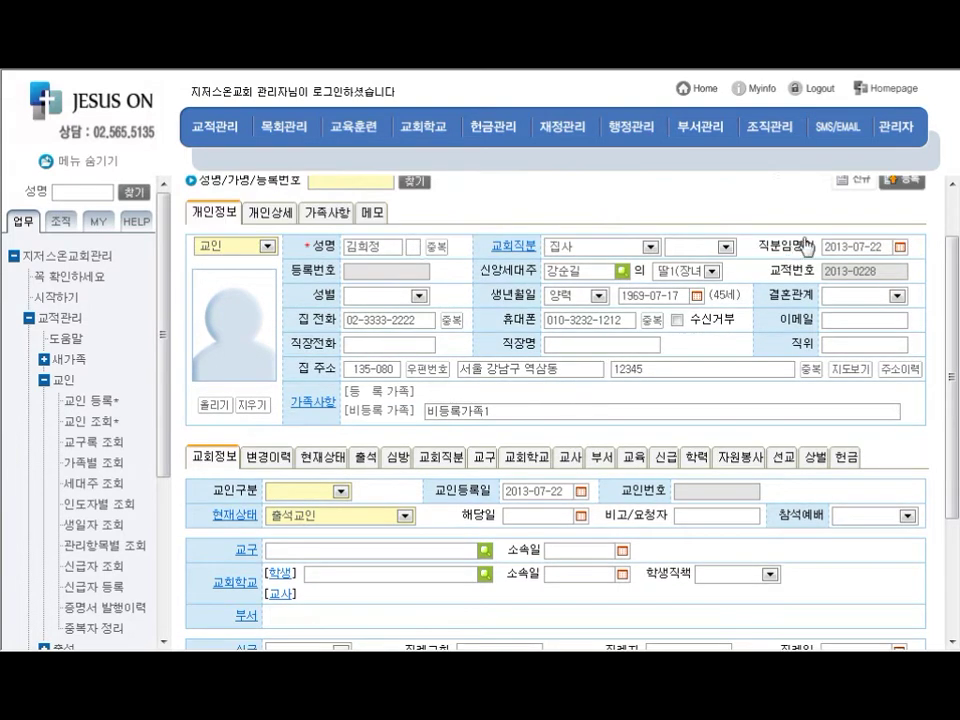
{"action": "scroll", "coordinate": [806, 247], "scroll_direction": "up", "scroll_amount": 1}
{"action": "left_click", "coordinate": [906, 251]}
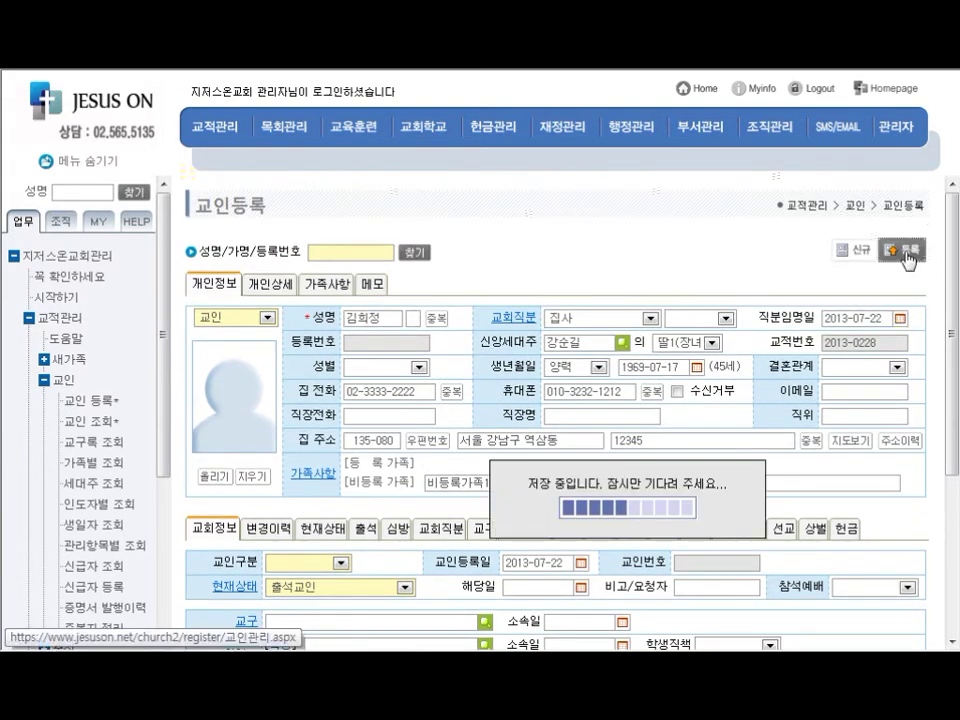
Answer 취소 in the '등록 되었습니다' confirmation to stop entering more family members
{"action": "left_click_drag", "start_coordinate": [720, 326], "coordinate": [680, 284]}
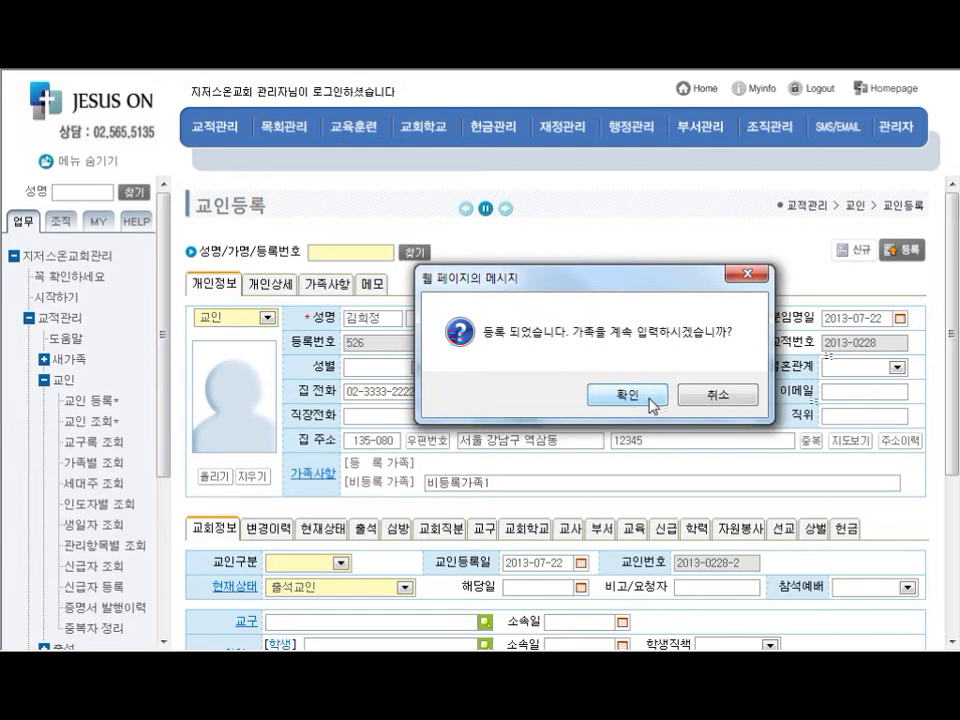
{"action": "left_click_drag", "start_coordinate": [656, 283], "coordinate": [641, 145]}
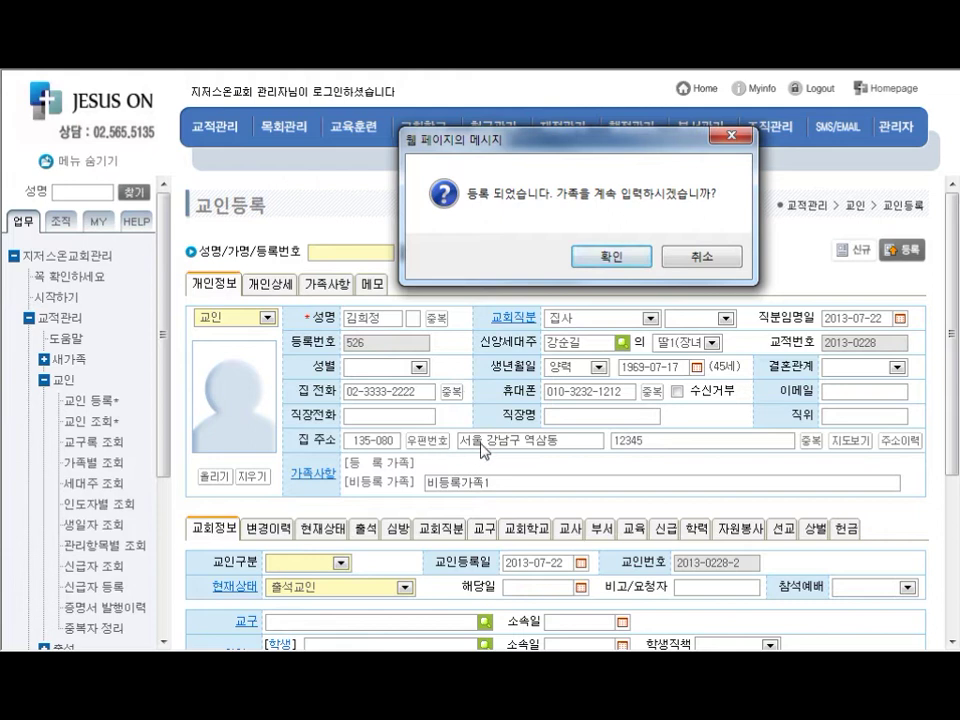
{"action": "key", "text": "ctrl"}
{"action": "key", "text": "ctrl"}
{"action": "left_click", "coordinate": [700, 258]}
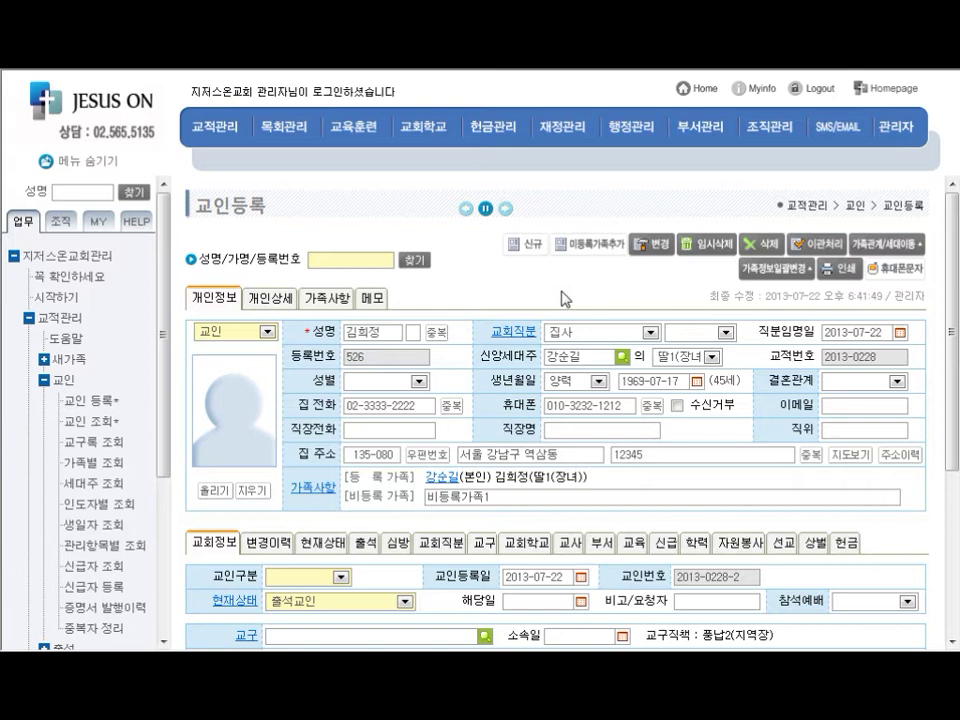
{"action": "scroll", "coordinate": [563, 298], "scroll_direction": "down", "scroll_amount": 3}
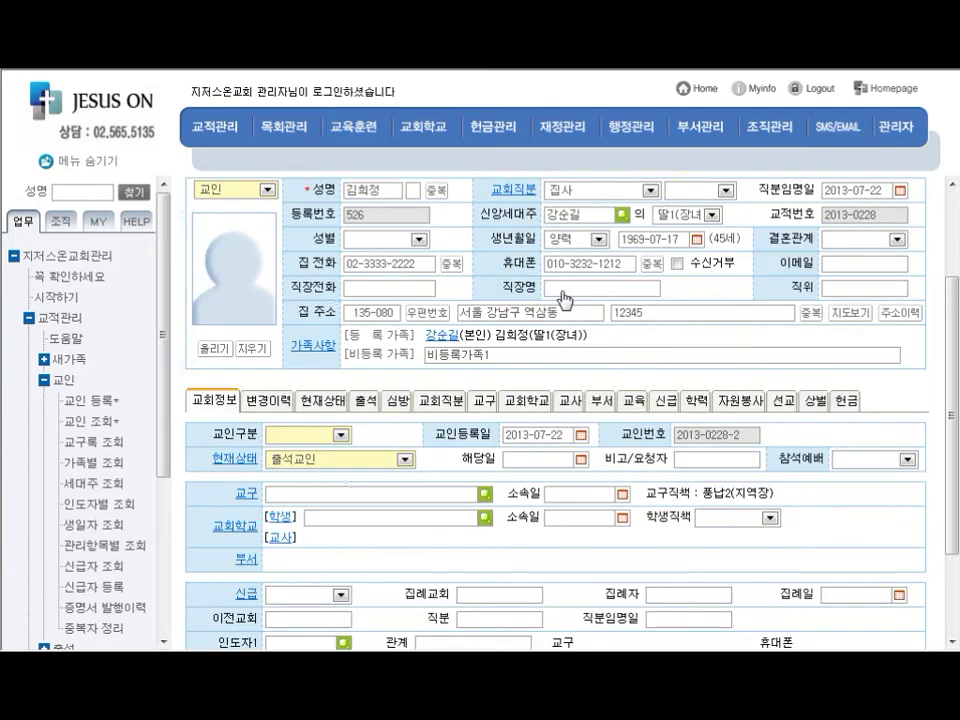
{"action": "scroll", "coordinate": [563, 298], "scroll_direction": "down", "scroll_amount": 2}
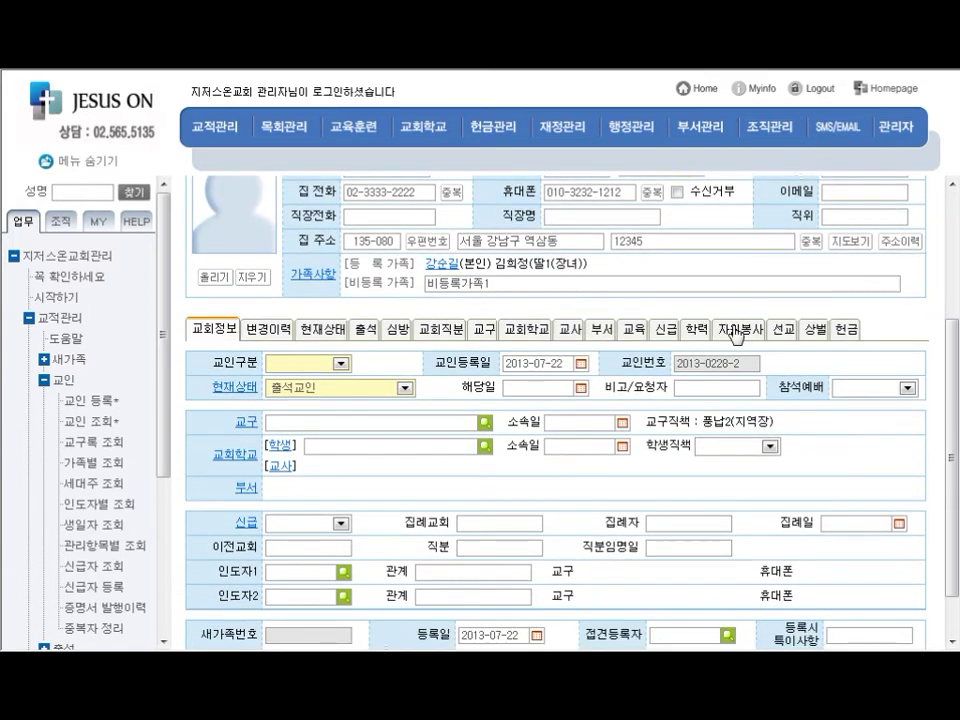
{"action": "left_click_drag", "start_coordinate": [833, 335], "coordinate": [245, 337]}
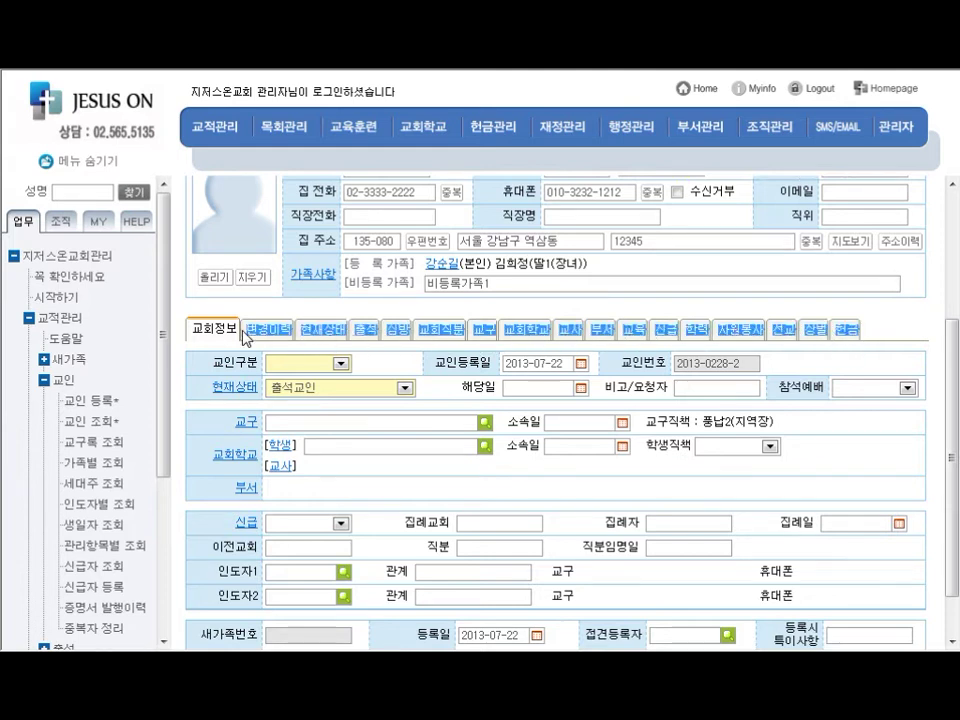
{"action": "left_click", "coordinate": [183, 330]}
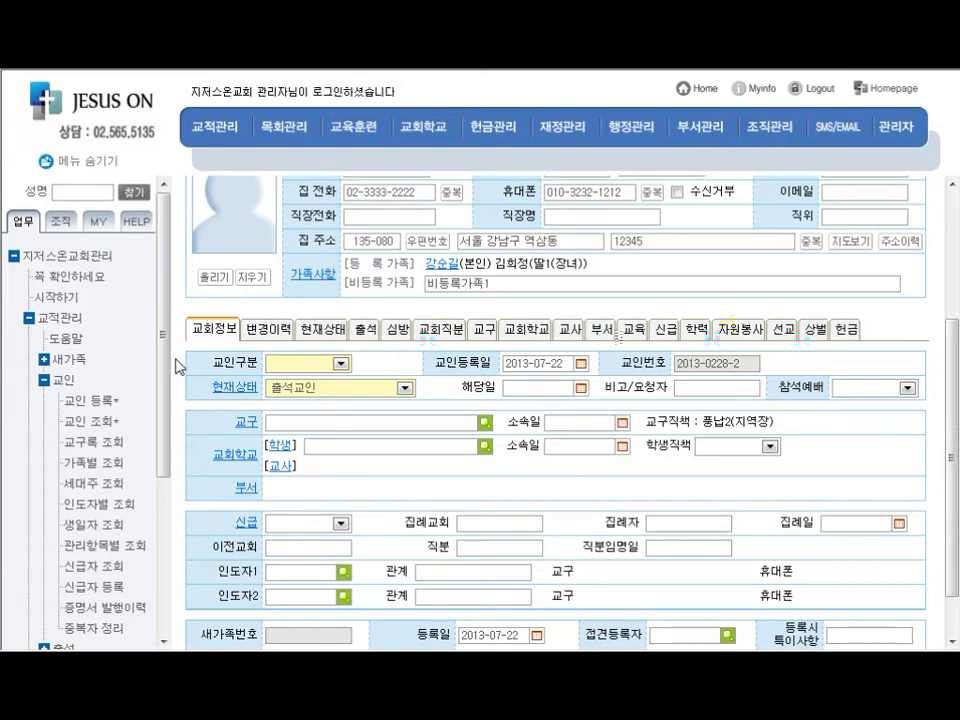
{"action": "scroll", "coordinate": [186, 358], "scroll_direction": "down", "scroll_amount": 1}
{"action": "left_click", "coordinate": [215, 277]}
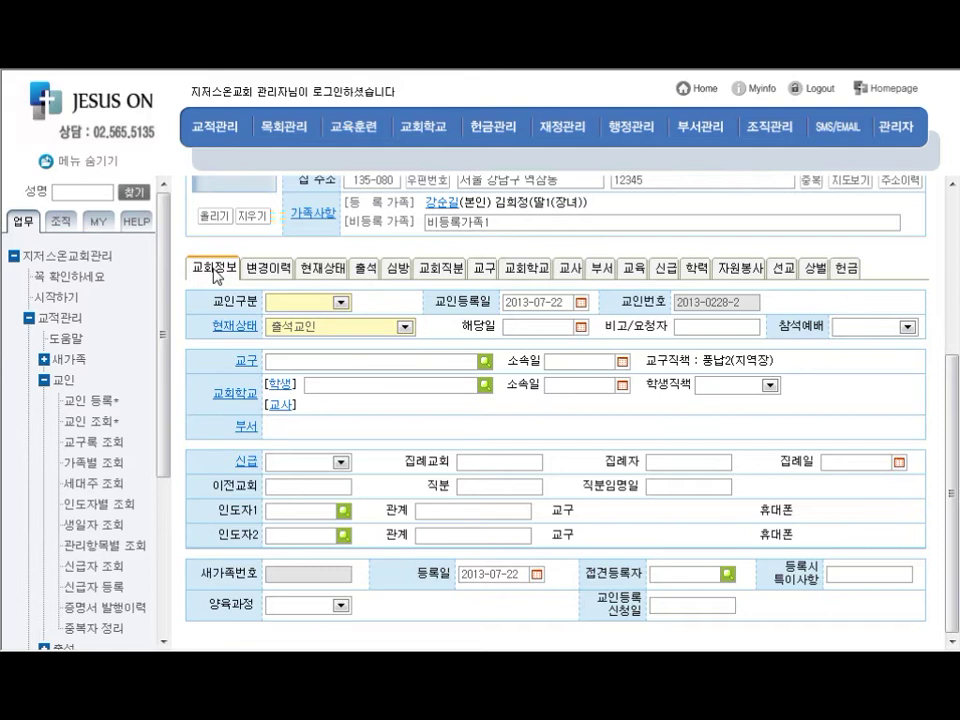
Set 교인구분 to 장년, keep 현재상태 at 출석교인, and show the 교구 assignments
{"action": "left_click", "coordinate": [341, 303]}
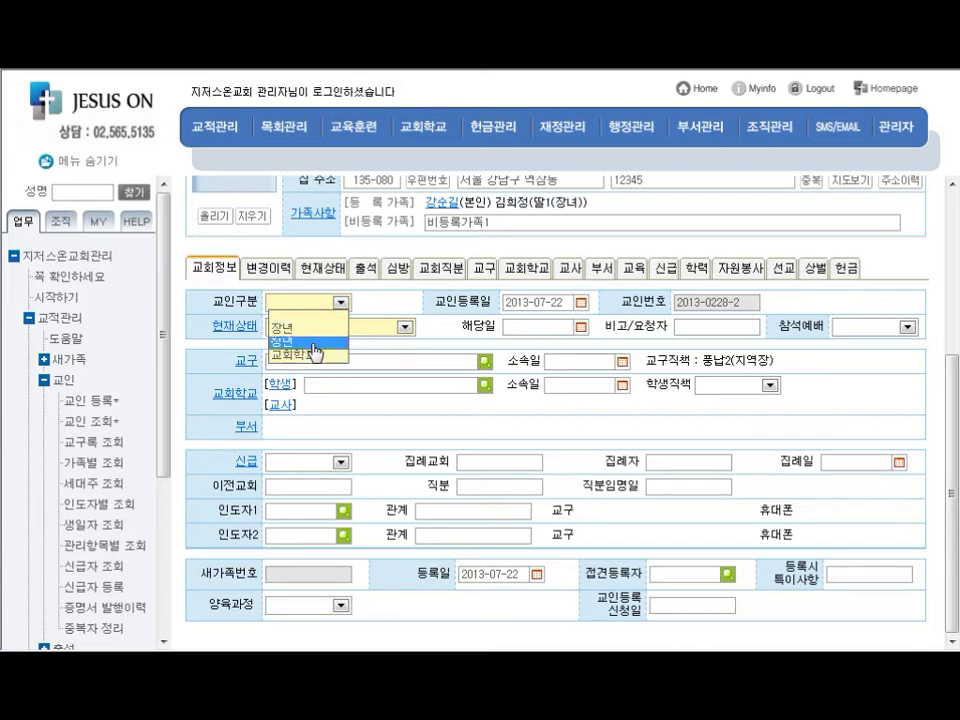
{"action": "left_click", "coordinate": [312, 329]}
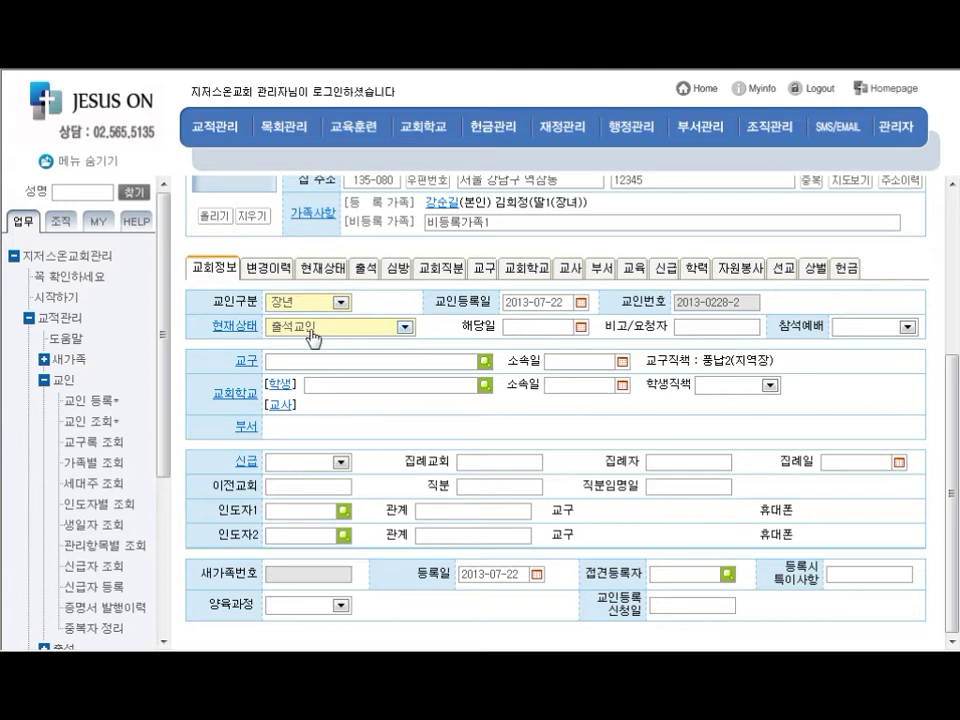
{"action": "left_click", "coordinate": [404, 327]}
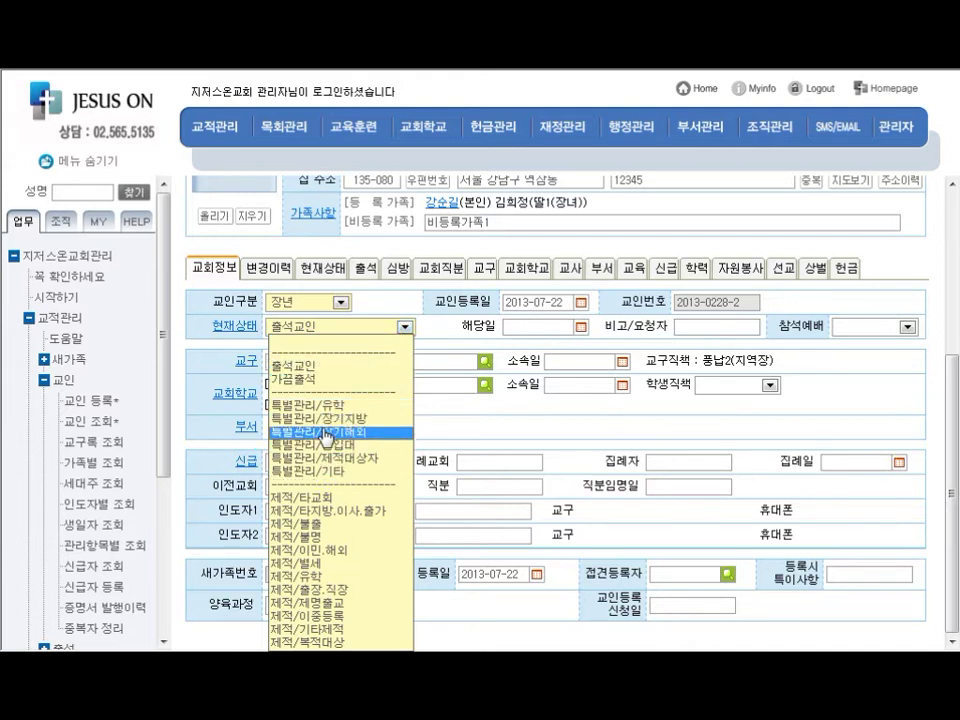
{"action": "left_click", "coordinate": [320, 366]}
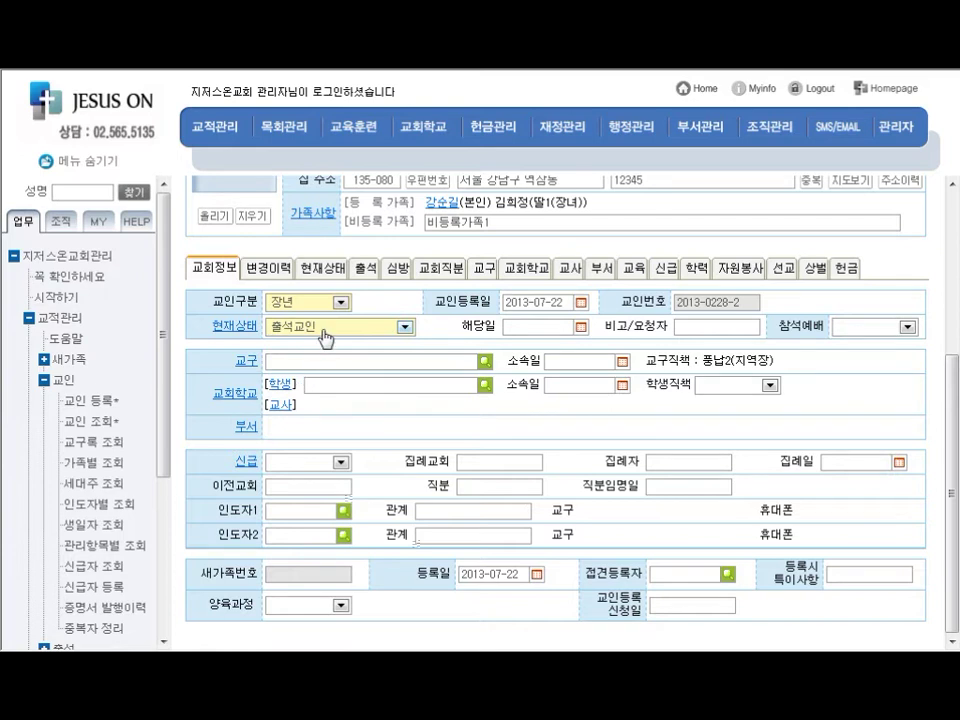
{"action": "left_click", "coordinate": [246, 362]}
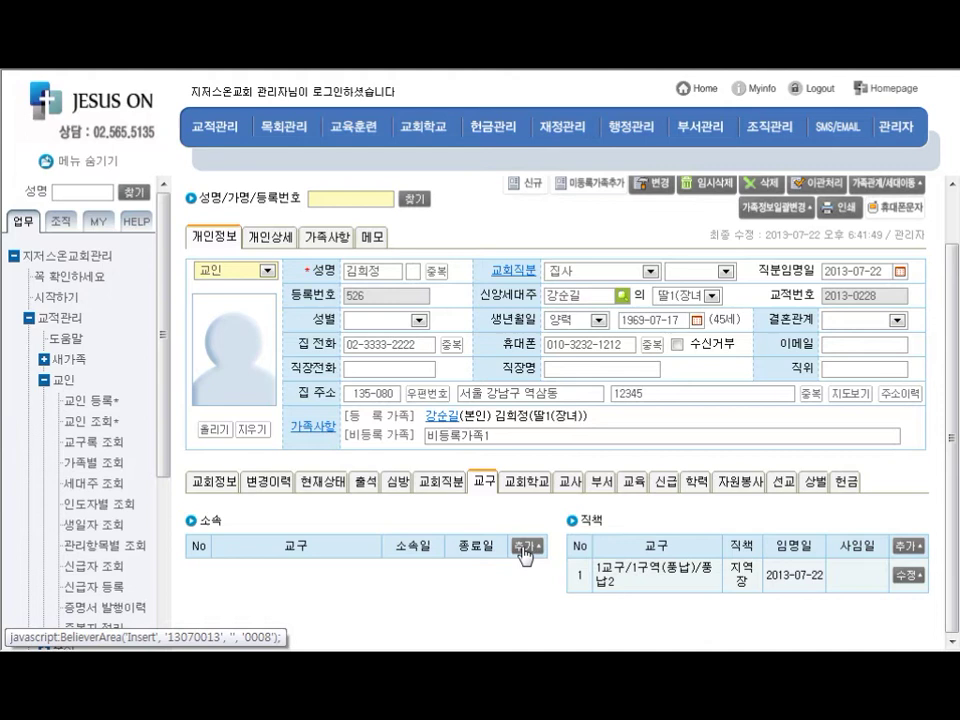
Add and save a 소속교구 entry for 1교구/1구역(풍납)/풍납2, then close the window
{"action": "left_click", "coordinate": [524, 548]}
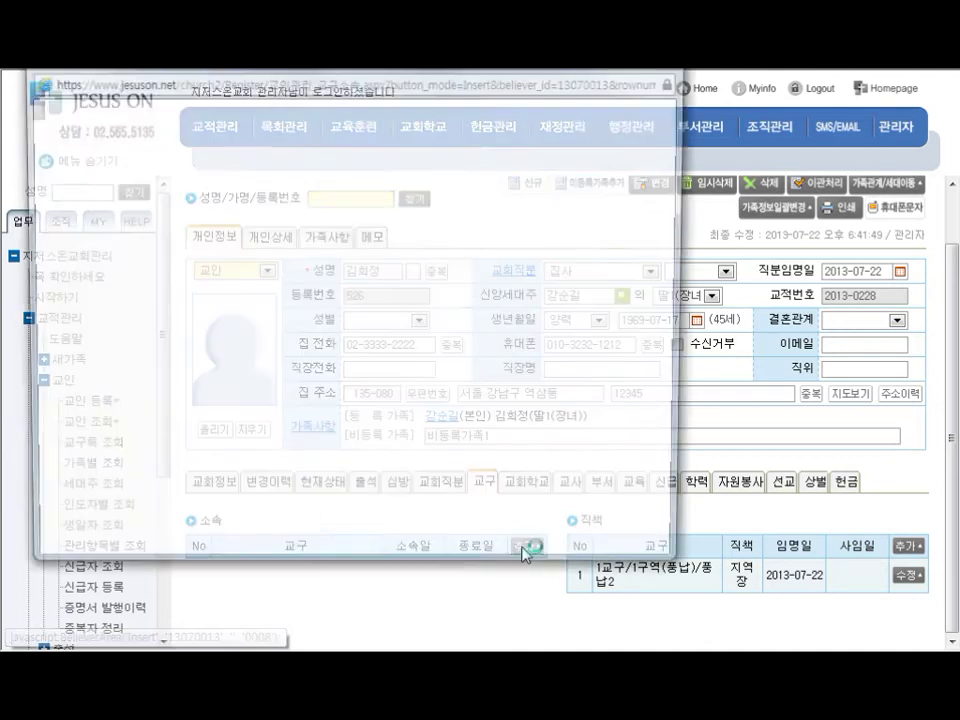
{"action": "left_click", "coordinate": [366, 164]}
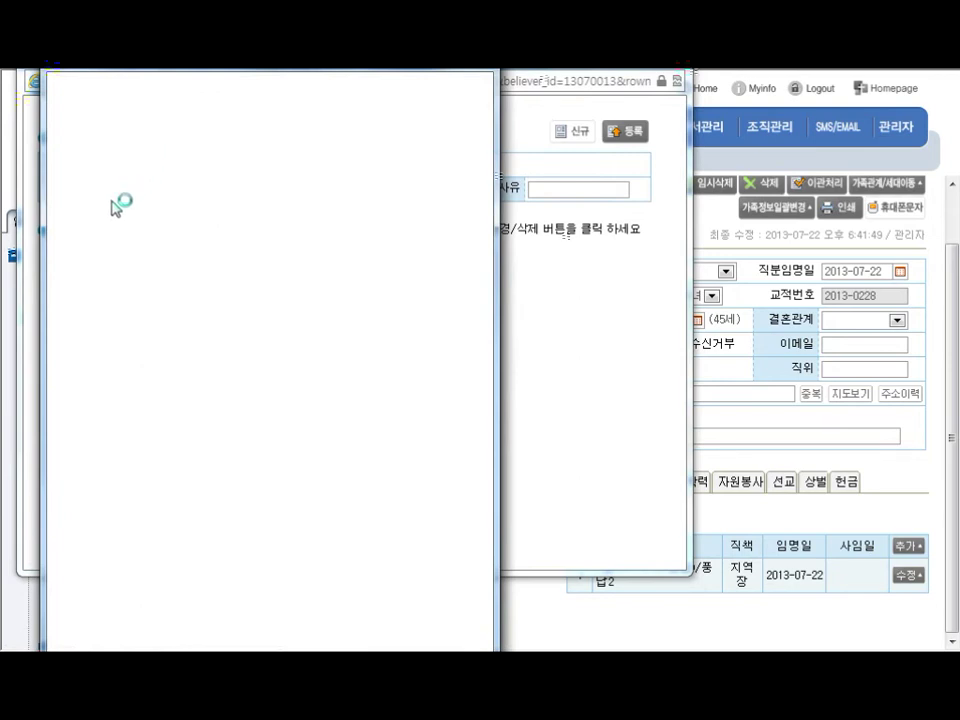
{"action": "left_click", "coordinate": [104, 177]}
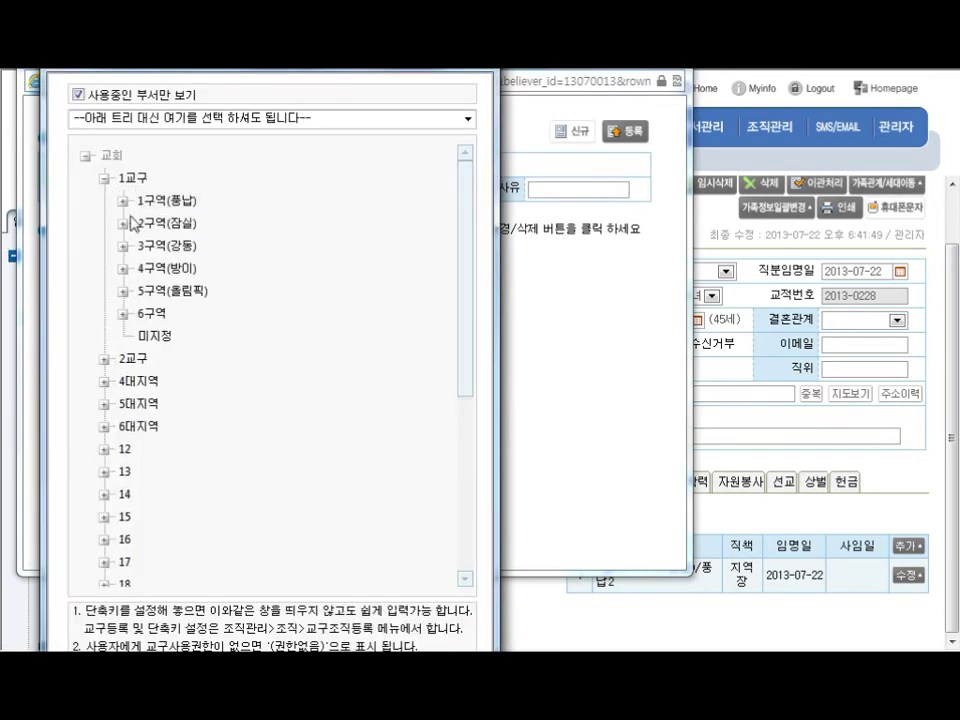
{"action": "left_click", "coordinate": [123, 200]}
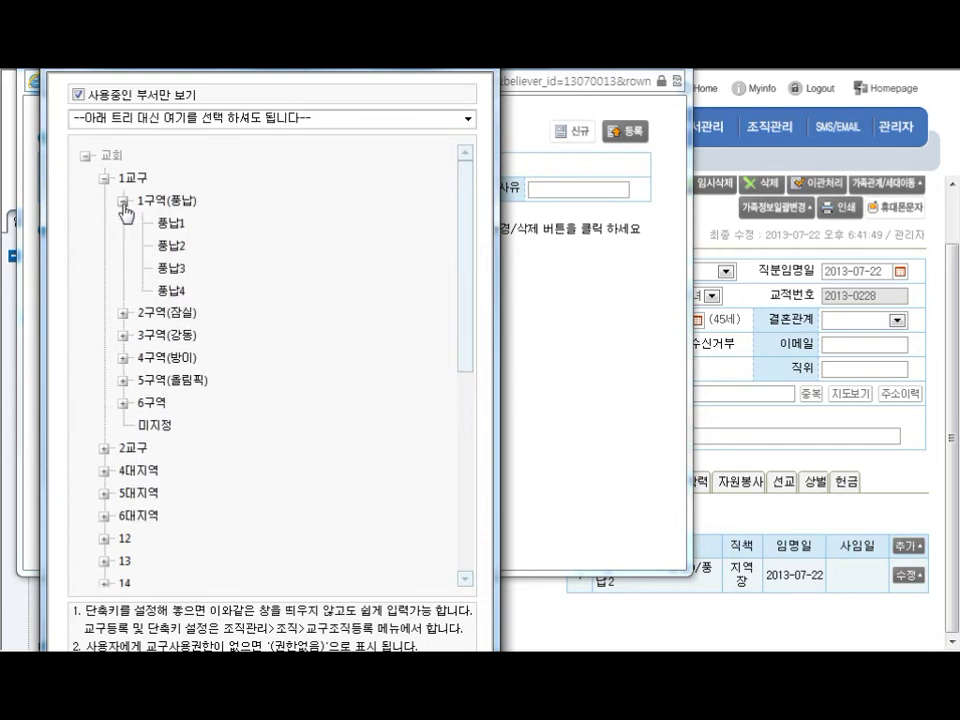
{"action": "left_click", "coordinate": [171, 246]}
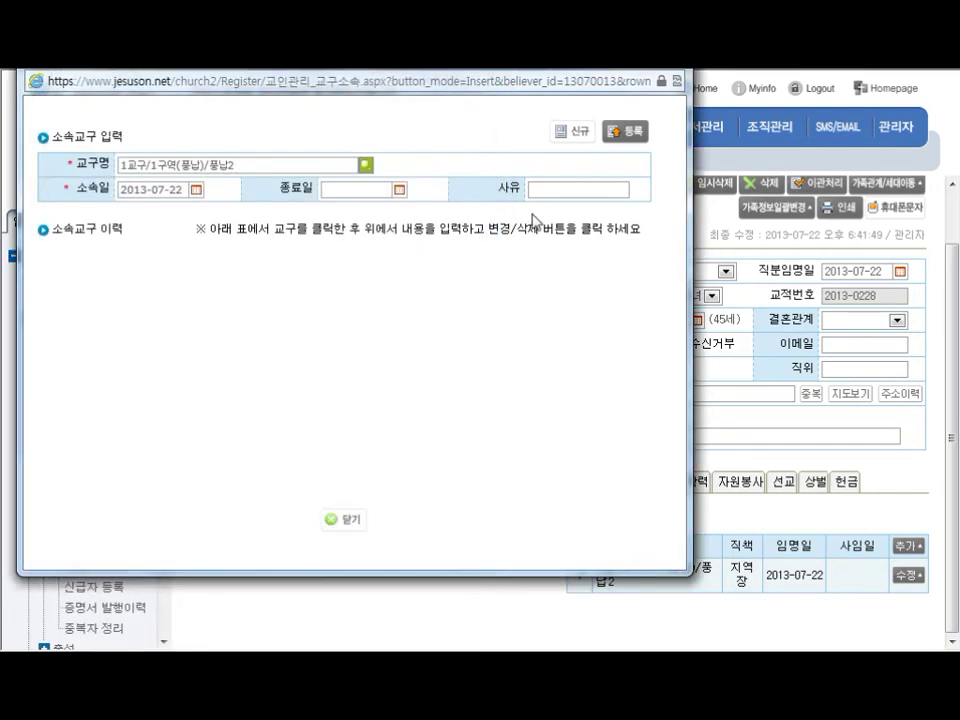
{"action": "left_click", "coordinate": [625, 132]}
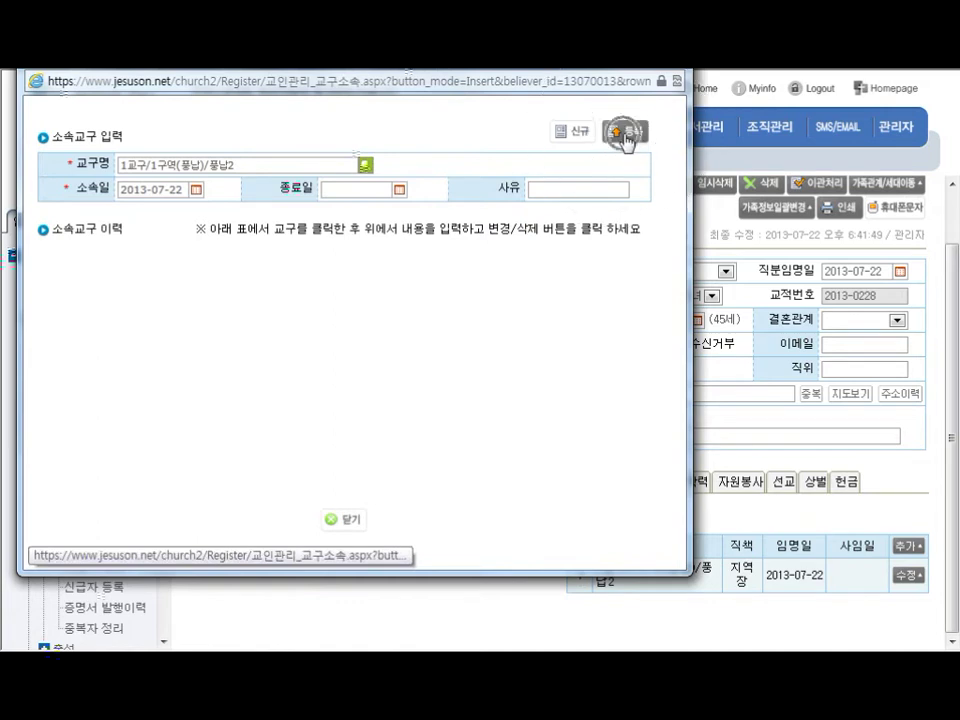
{"action": "left_click", "coordinate": [671, 437]}
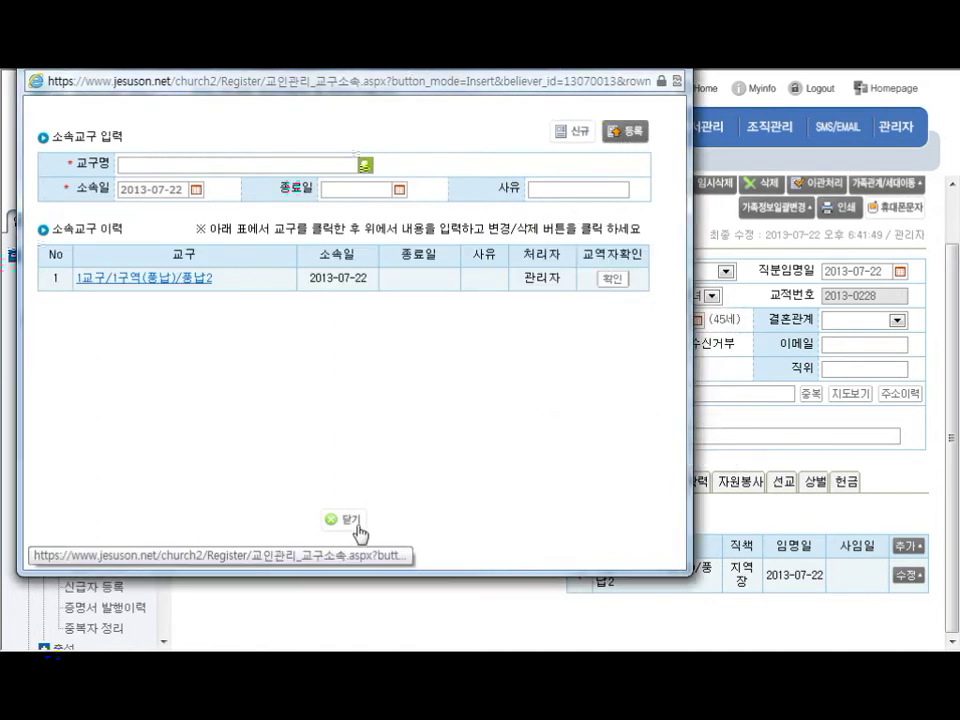
{"action": "left_click", "coordinate": [347, 522]}
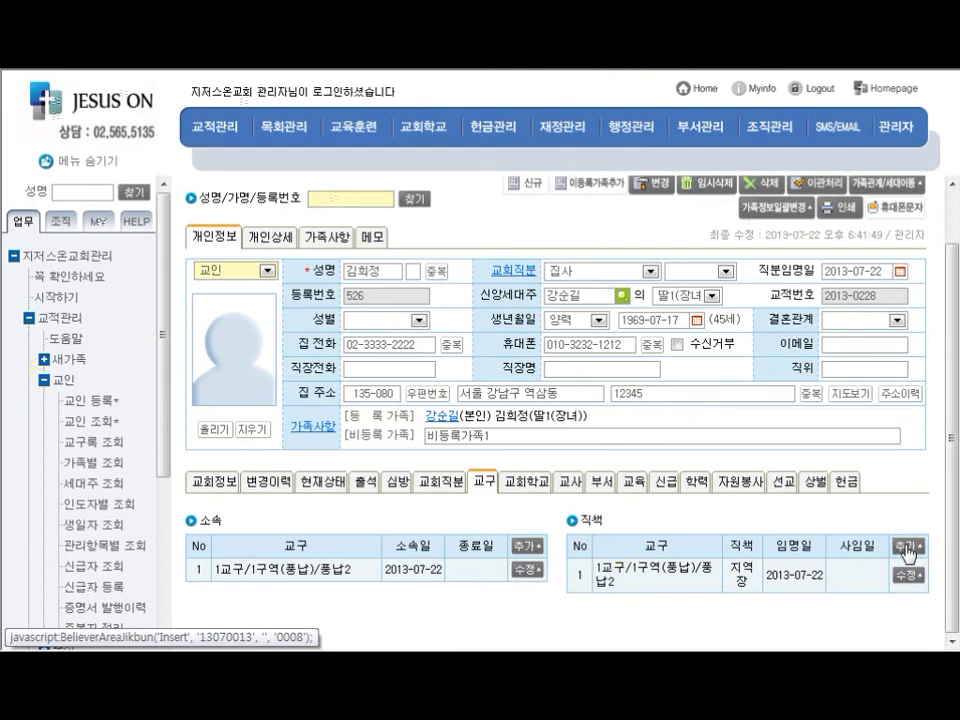
Start a new role entry for district 1교구 / 1구역(풍납) / 풍납2
{"action": "left_click", "coordinate": [907, 548]}
{"action": "left_click", "coordinate": [366, 166]}
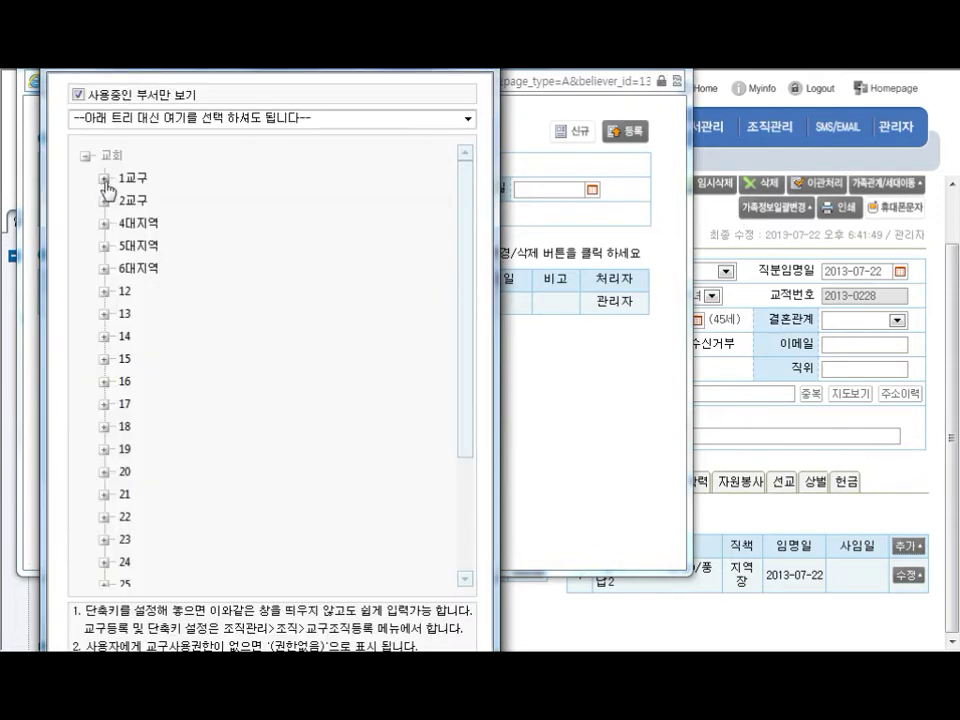
{"action": "left_click", "coordinate": [104, 177]}
{"action": "left_click", "coordinate": [124, 200]}
{"action": "left_click", "coordinate": [172, 246]}
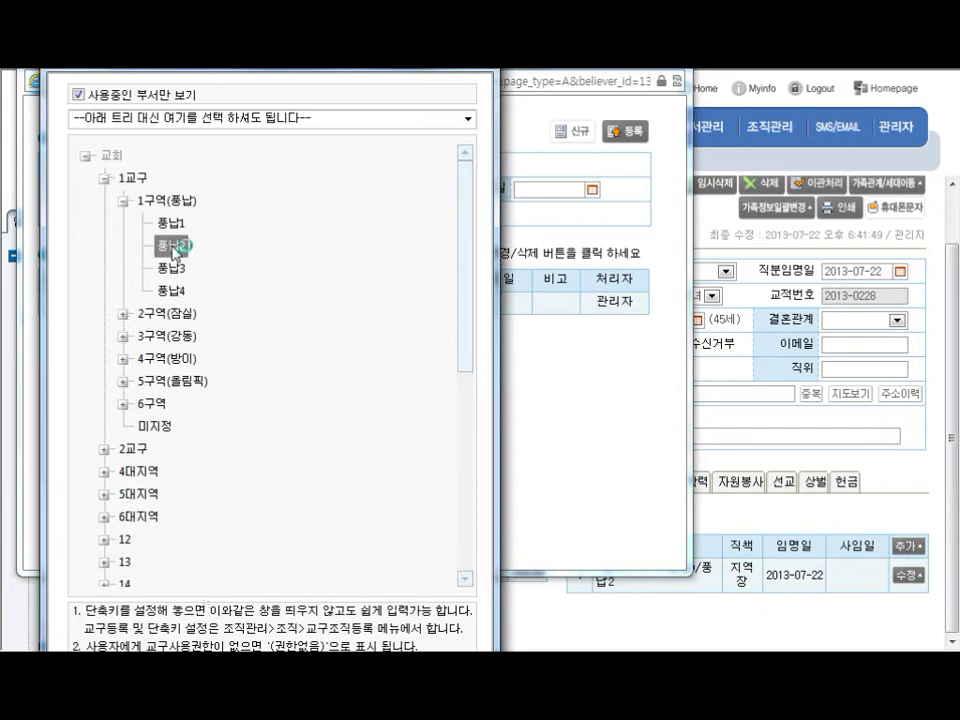
Register the role 지역장 dated 2013-07-22 and close the role entry window
{"action": "left_click", "coordinate": [209, 191]}
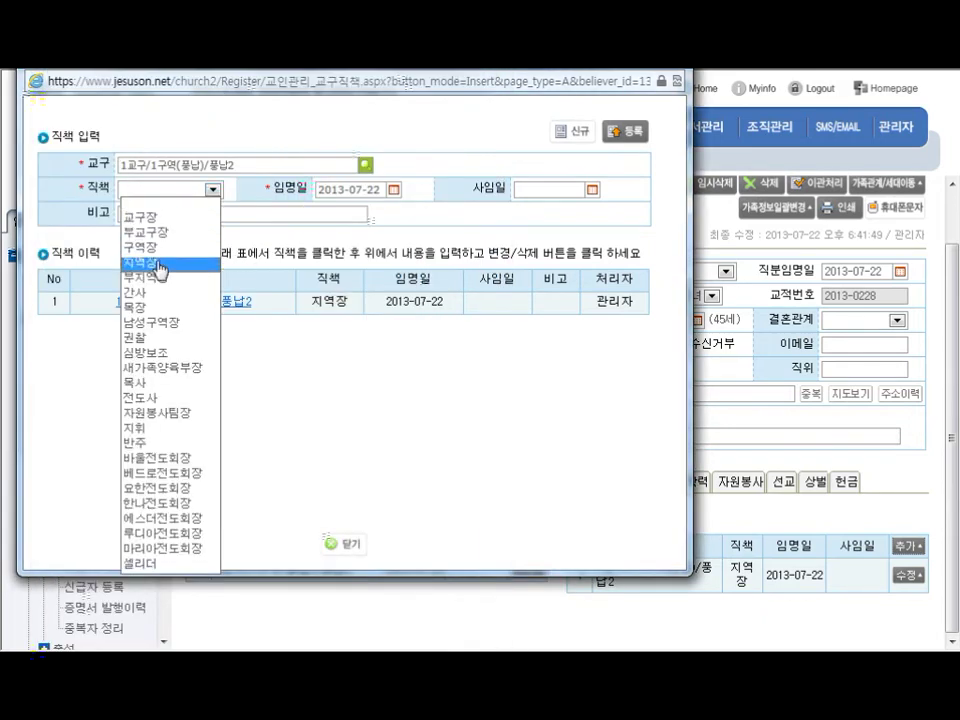
{"action": "left_click", "coordinate": [160, 262]}
{"action": "left_click", "coordinate": [627, 132]}
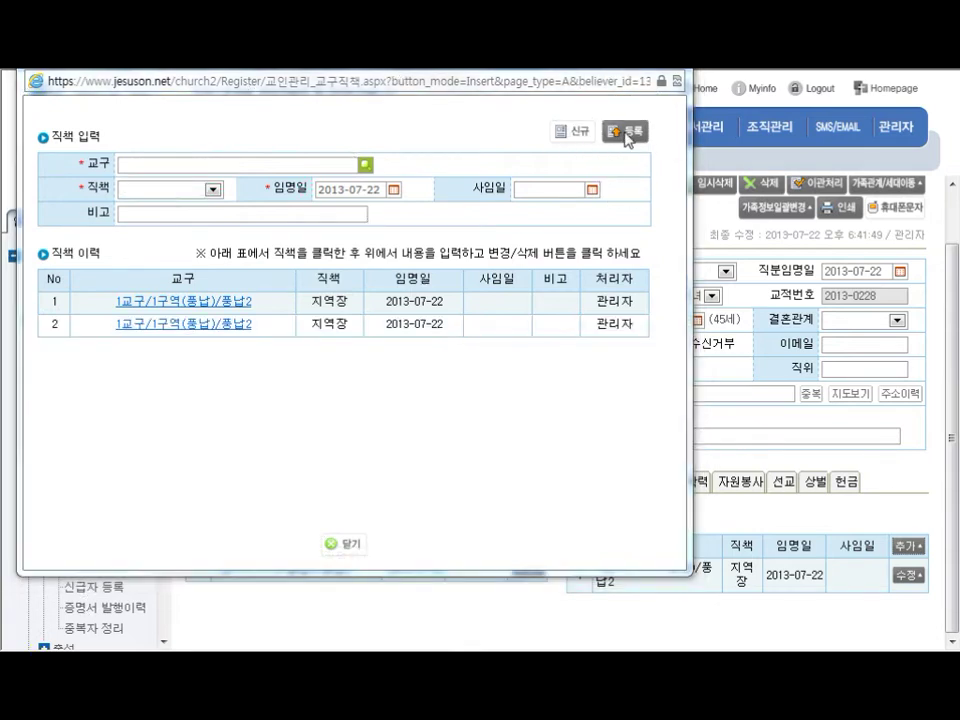
{"action": "left_click", "coordinate": [652, 438]}
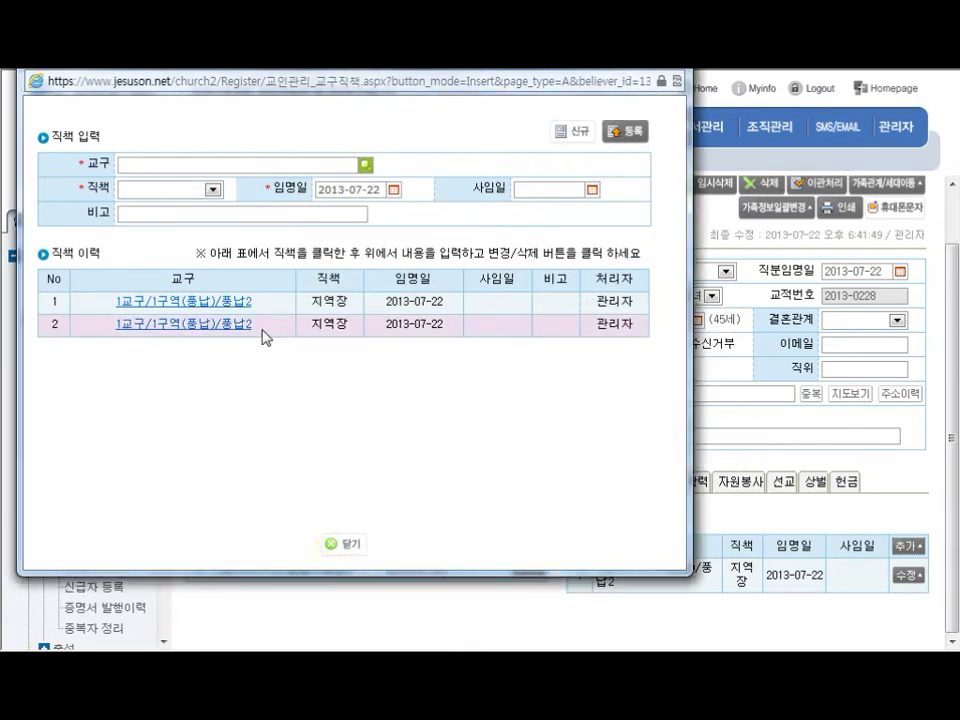
{"action": "left_click_drag", "start_coordinate": [267, 334], "coordinate": [122, 326]}
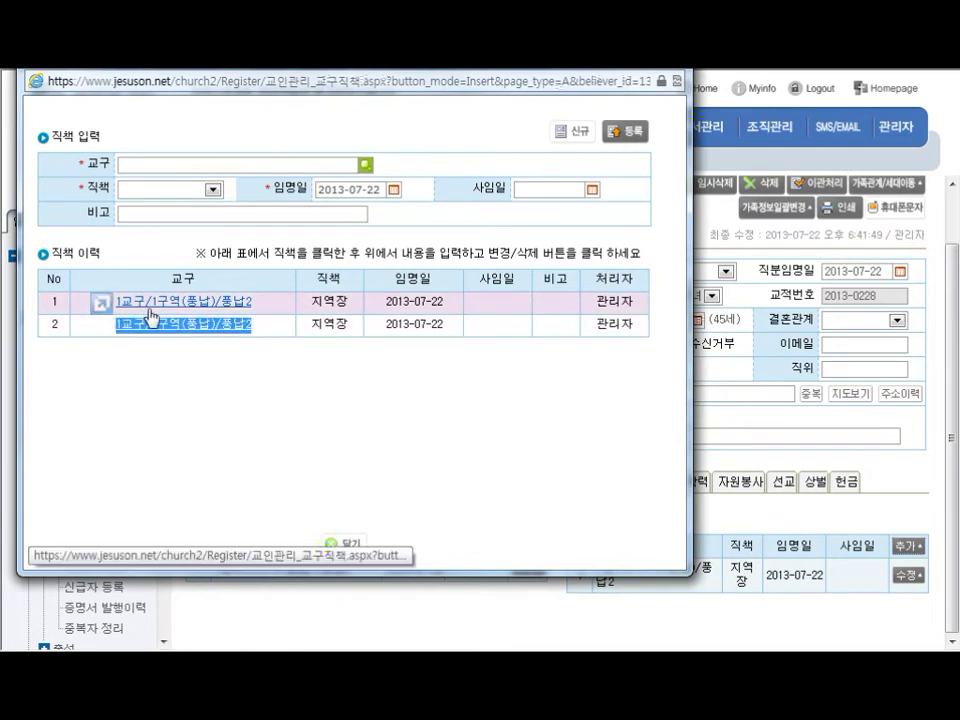
{"action": "left_click", "coordinate": [158, 309]}
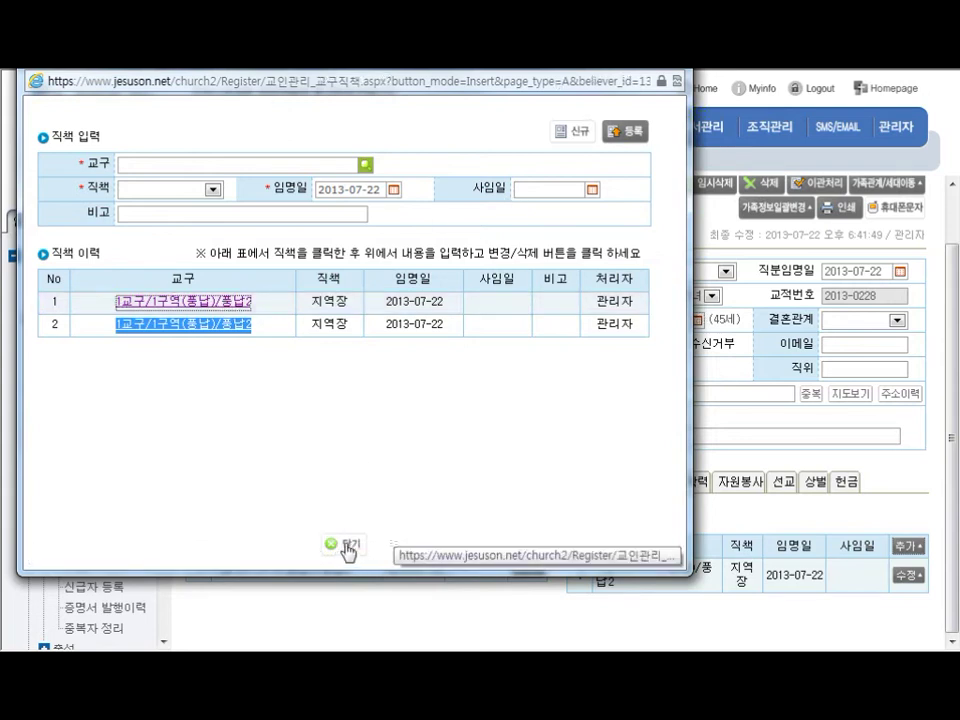
{"action": "left_click", "coordinate": [347, 549]}
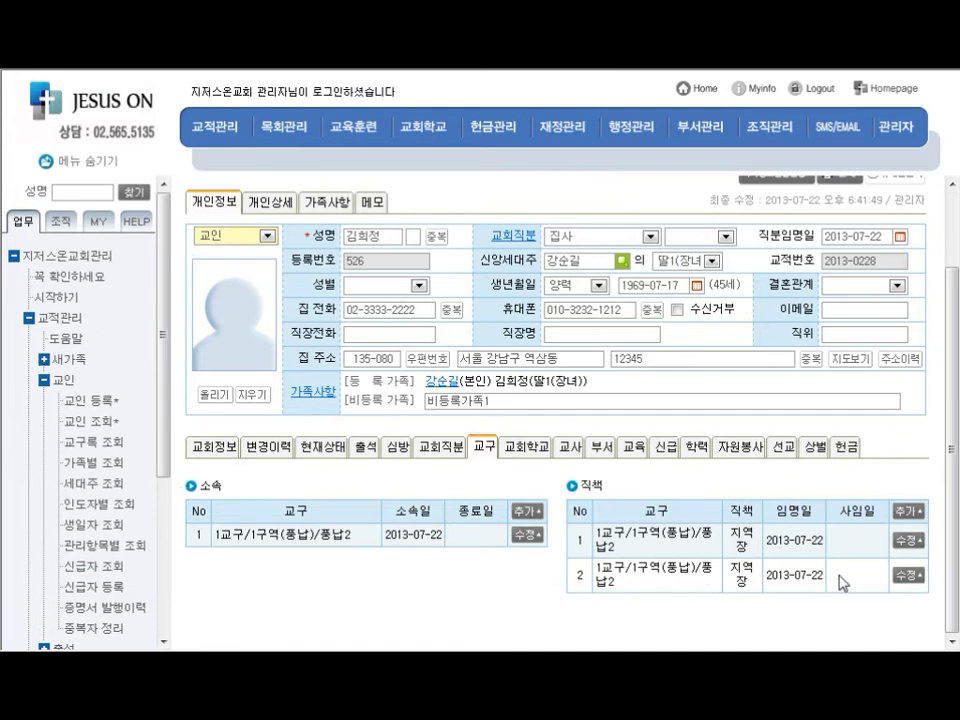
Show the member's empty 교회학교 records from the 교회정보 tab
{"action": "left_click_drag", "start_coordinate": [844, 579], "coordinate": [599, 575]}
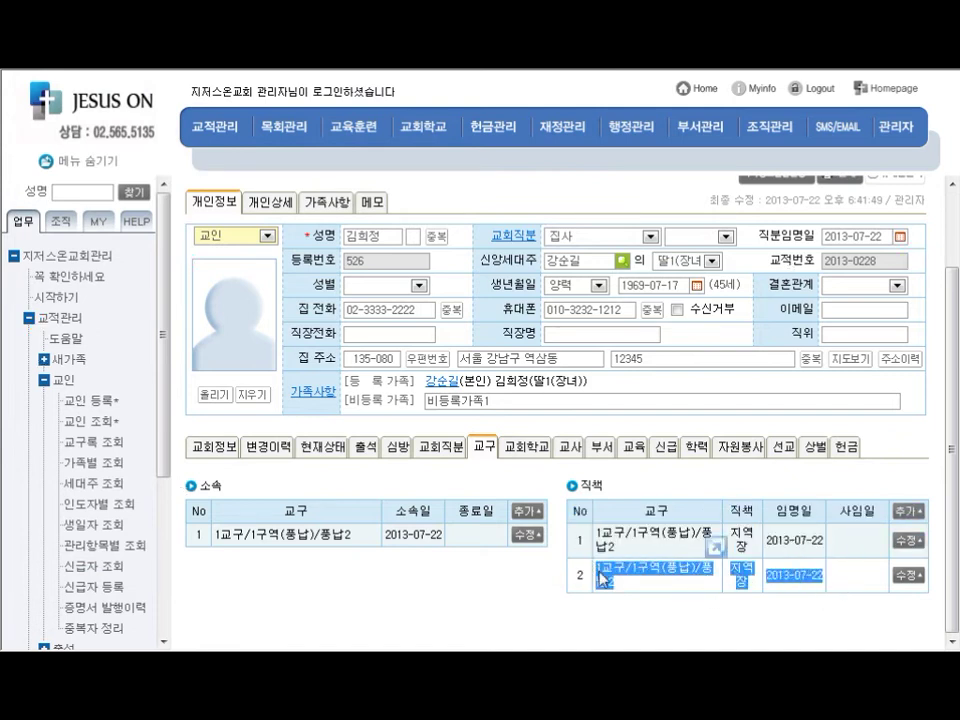
{"action": "left_click", "coordinate": [621, 489]}
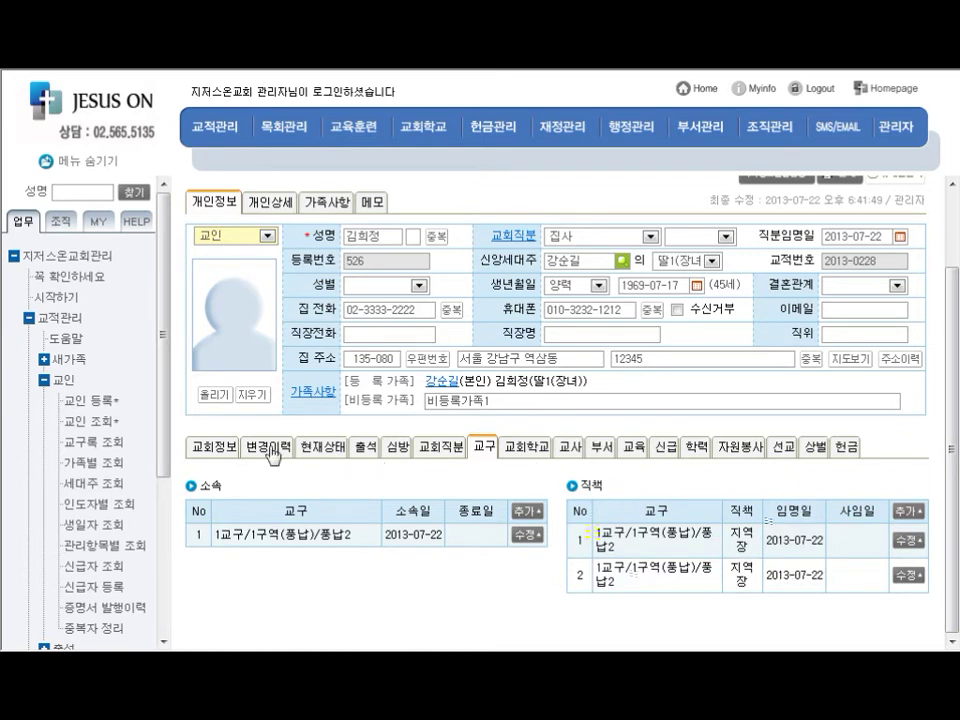
{"action": "left_click", "coordinate": [214, 447]}
{"action": "scroll", "coordinate": [220, 453], "scroll_direction": "down", "scroll_amount": 3}
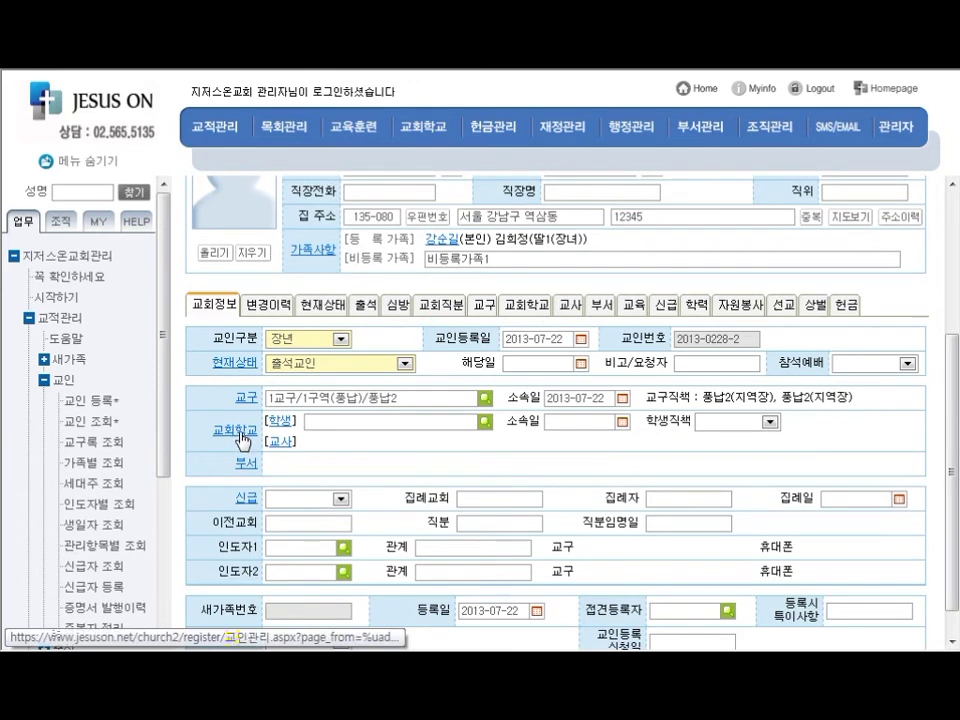
{"action": "left_click", "coordinate": [244, 440]}
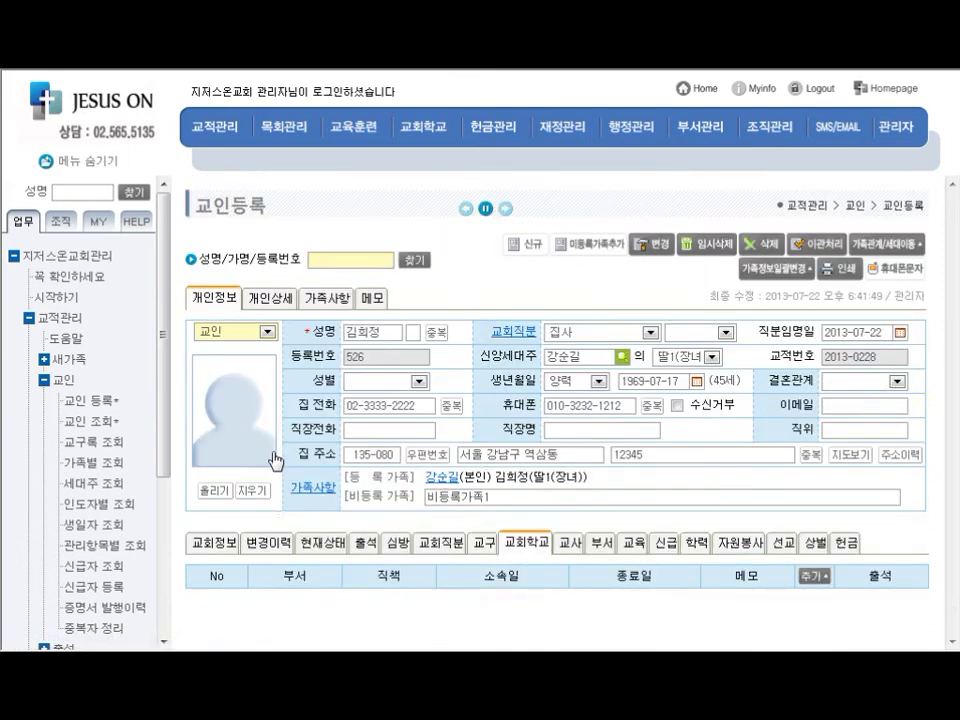
Cancel the church school entry and switch to the member's department (부서) records
{"action": "left_click", "coordinate": [814, 577]}
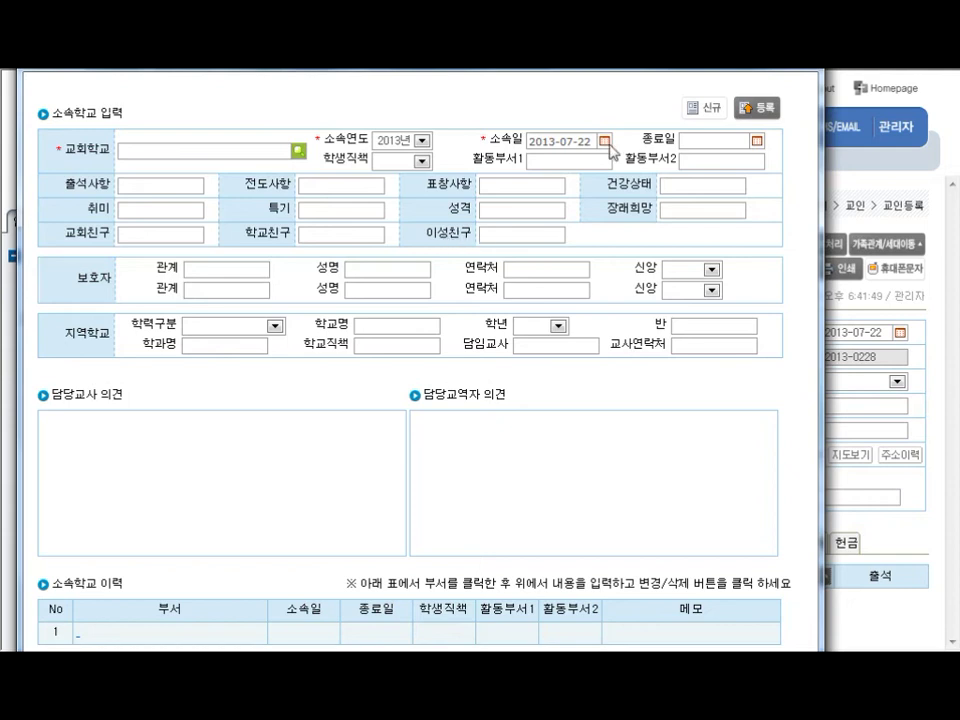
{"action": "left_click", "coordinate": [798, 58]}
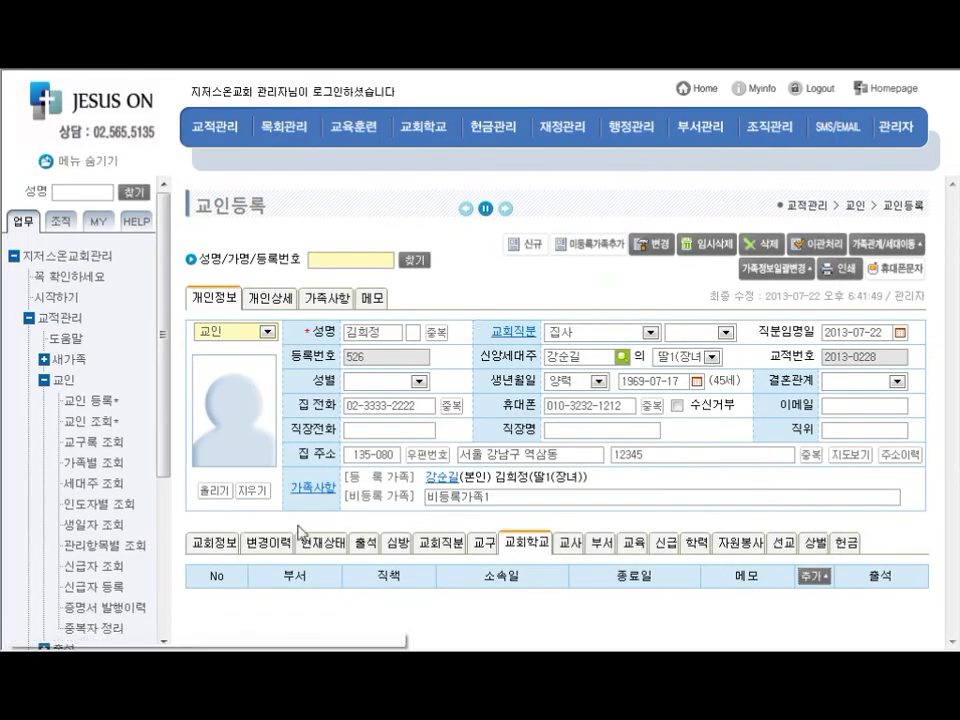
{"action": "left_click", "coordinate": [208, 545]}
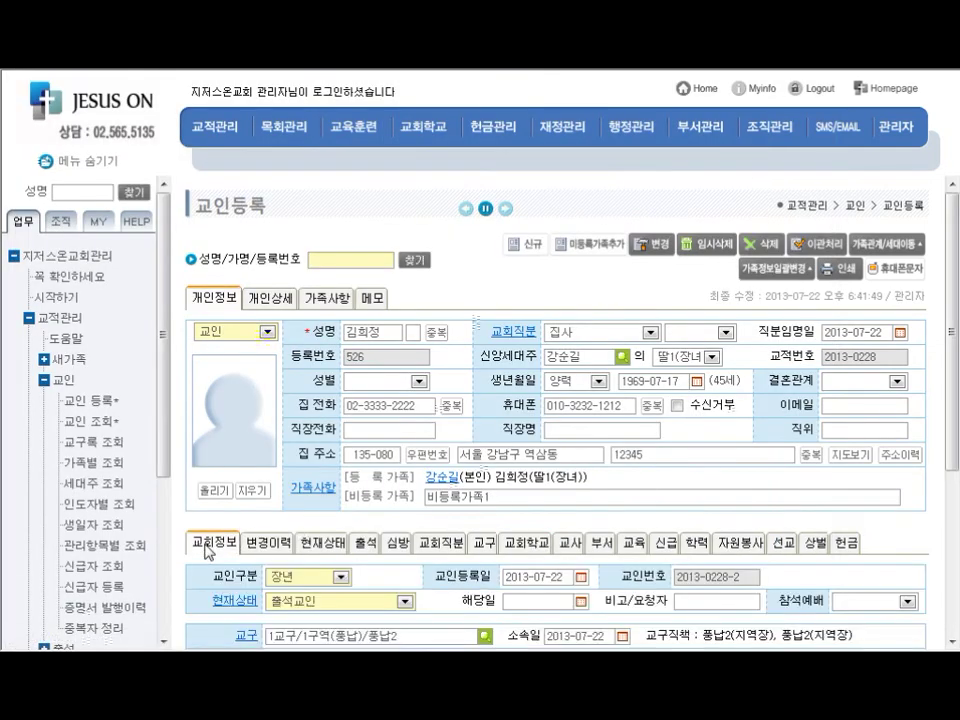
{"action": "scroll", "coordinate": [208, 548], "scroll_direction": "down", "scroll_amount": 5}
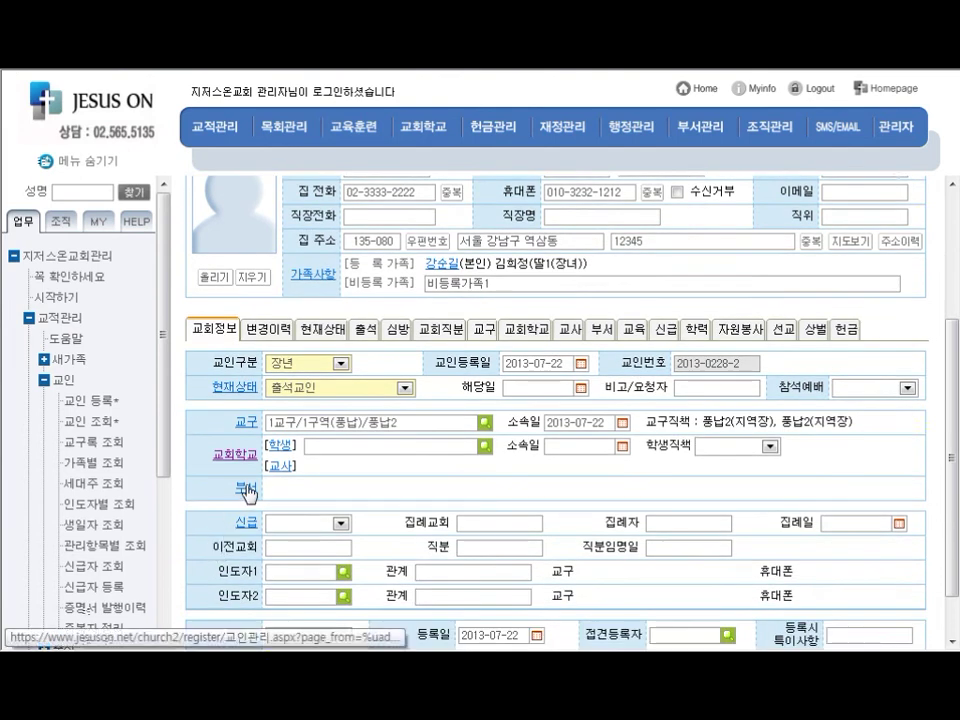
{"action": "left_click", "coordinate": [247, 490]}
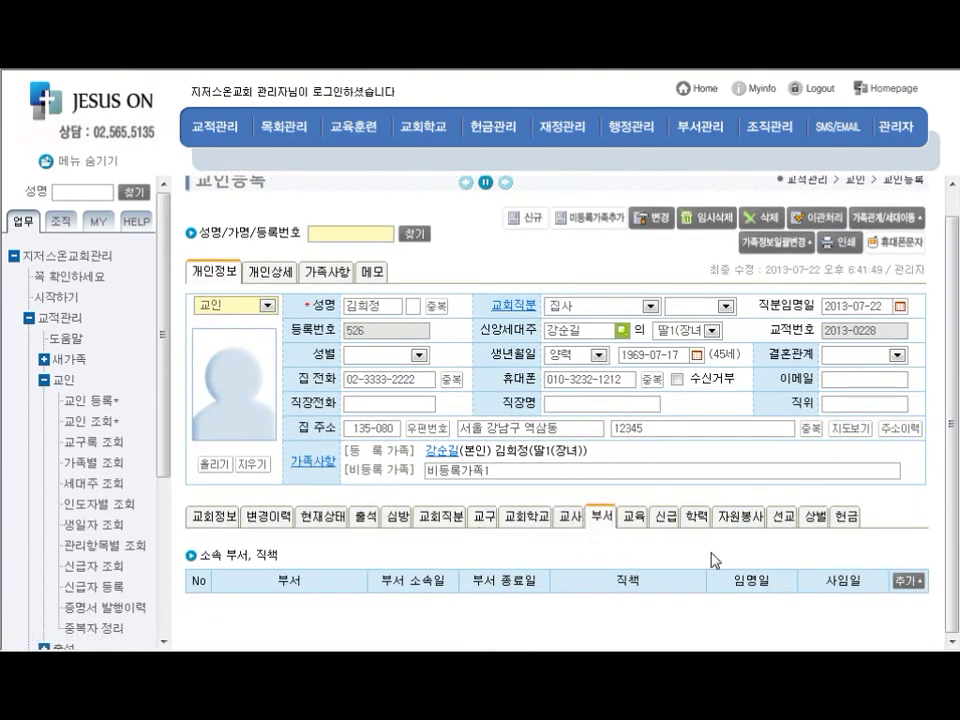
Register a 03_재정부 department membership dated 2013-07-22 and start its role entry
{"action": "left_click", "coordinate": [908, 581]}
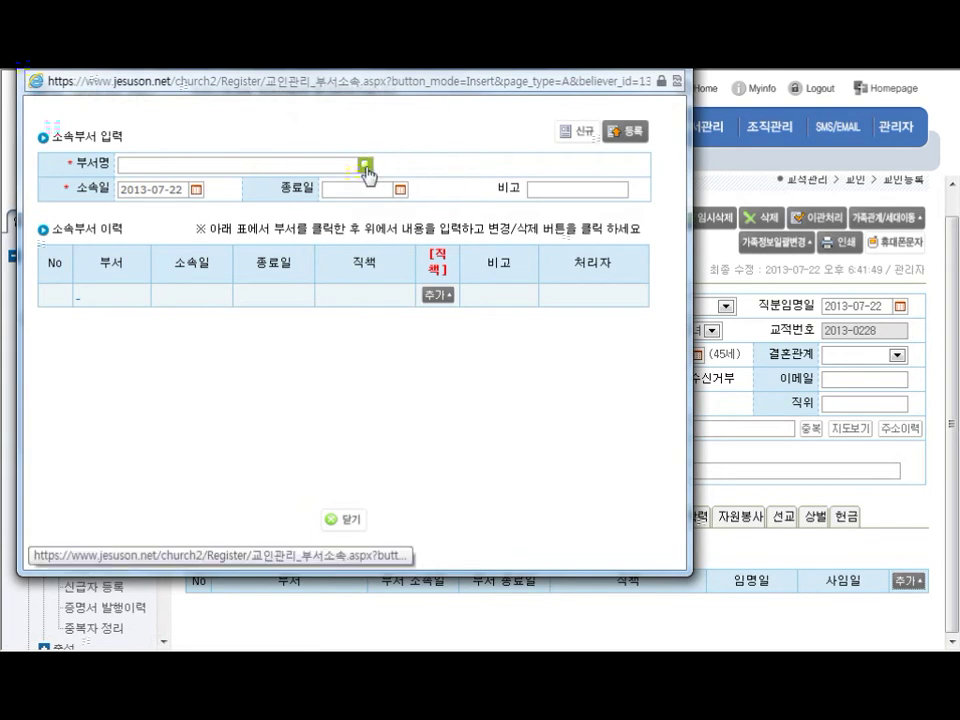
{"action": "left_click", "coordinate": [365, 166]}
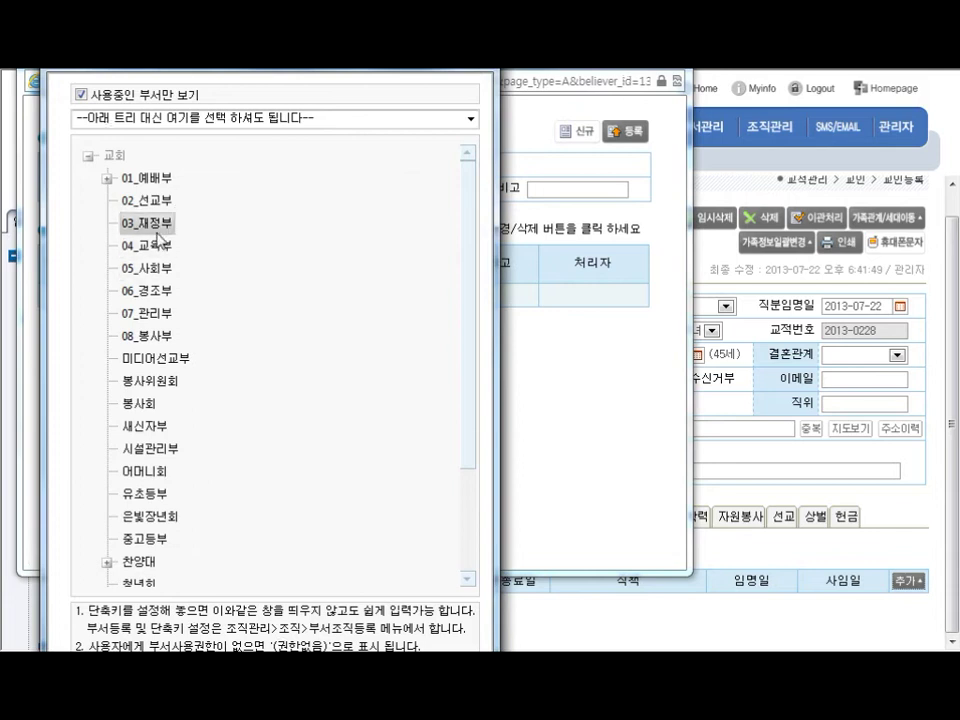
{"action": "left_click", "coordinate": [148, 222]}
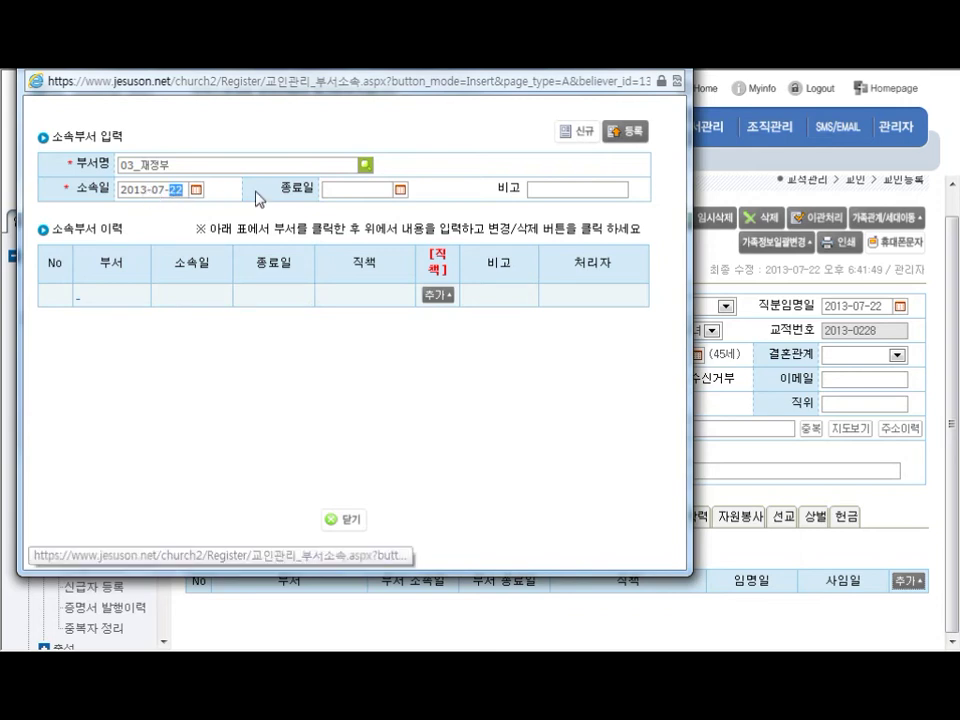
{"action": "left_click", "coordinate": [634, 140]}
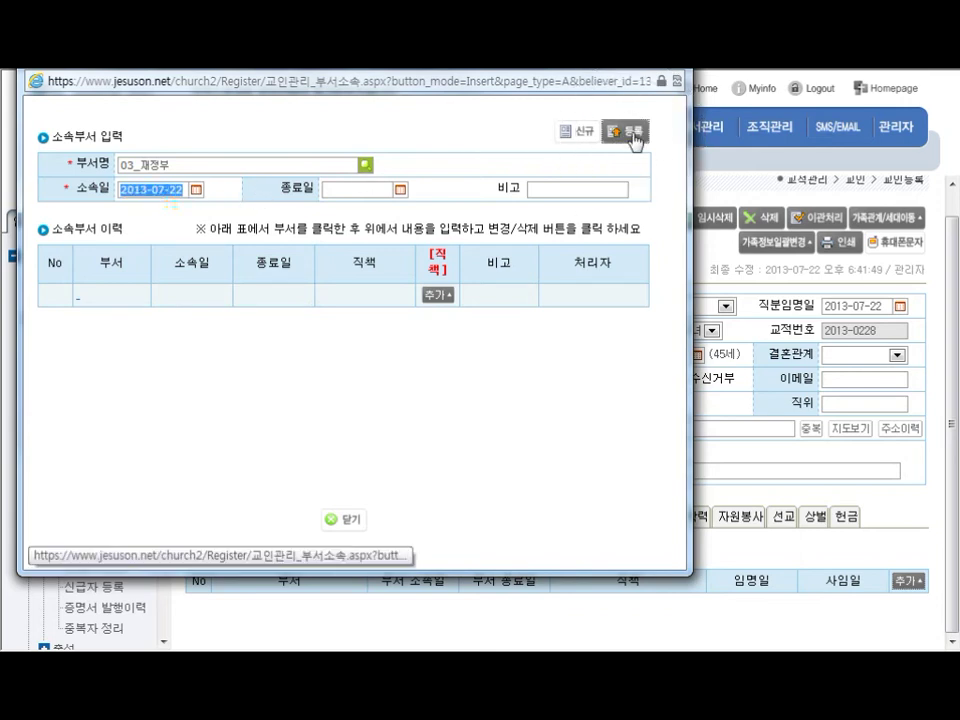
{"action": "left_click", "coordinate": [667, 439]}
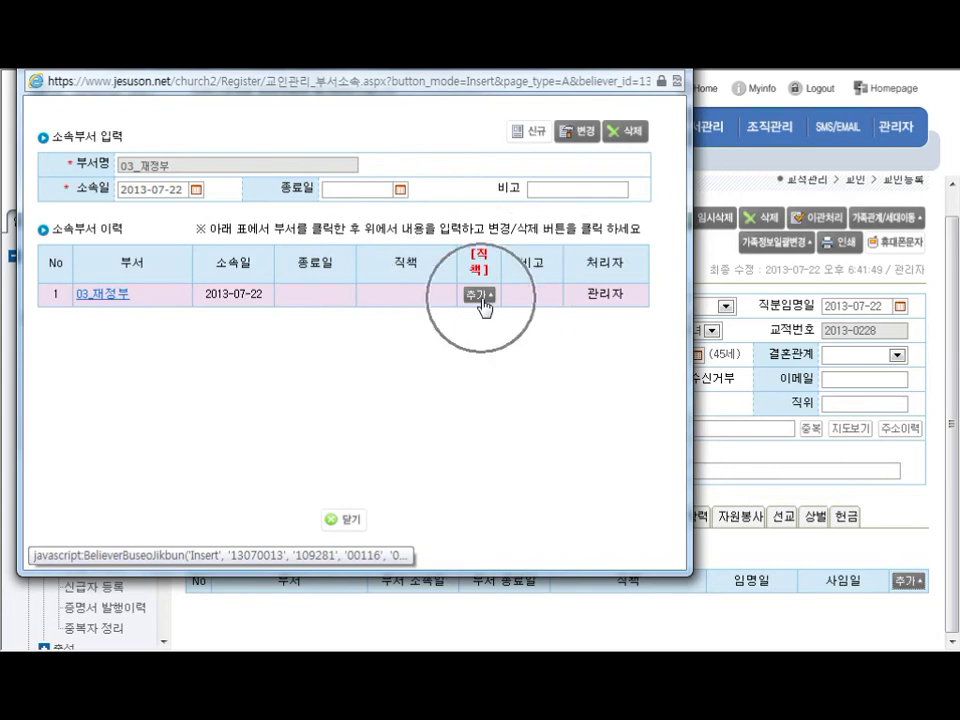
{"action": "left_click", "coordinate": [480, 297]}
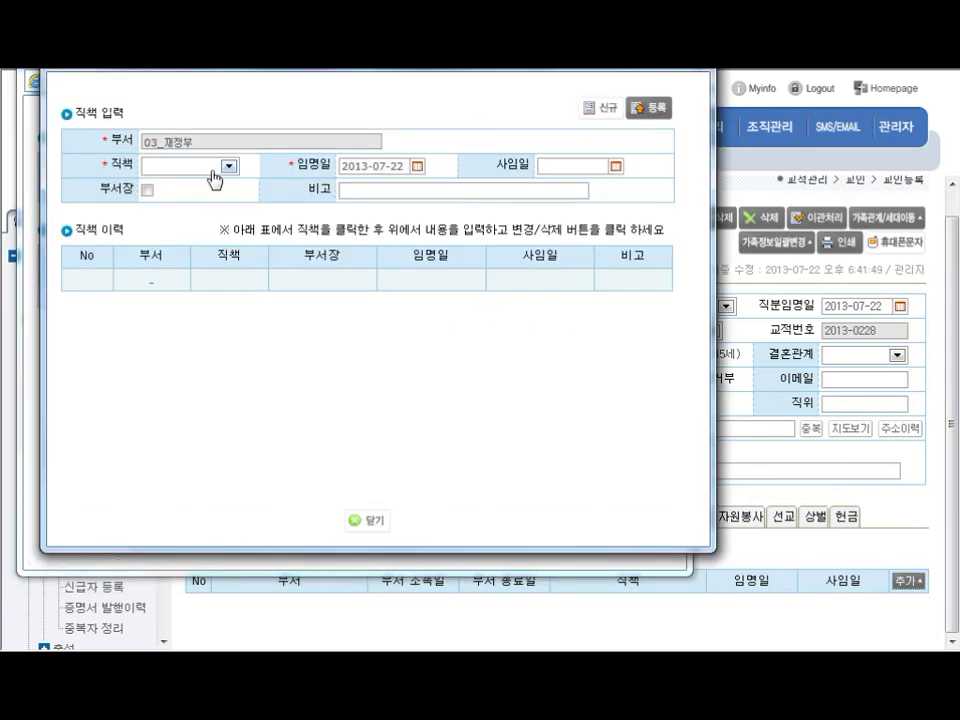
Register 감사 as the 03_재정부 role dated 2013-07-22 and close the role window
{"action": "left_click", "coordinate": [229, 166]}
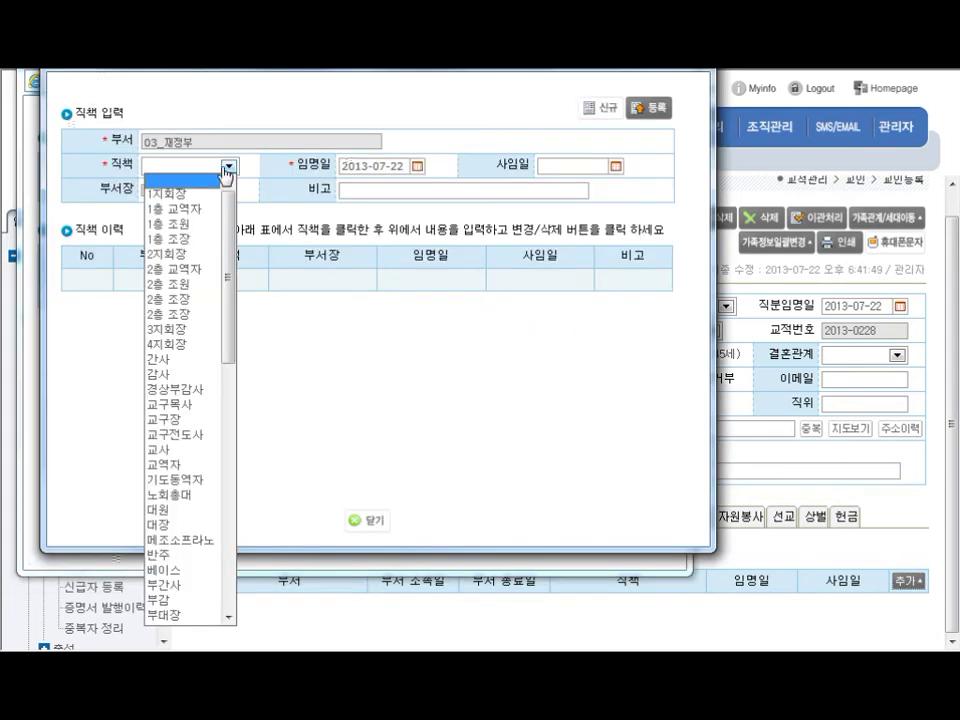
{"action": "left_click", "coordinate": [174, 381]}
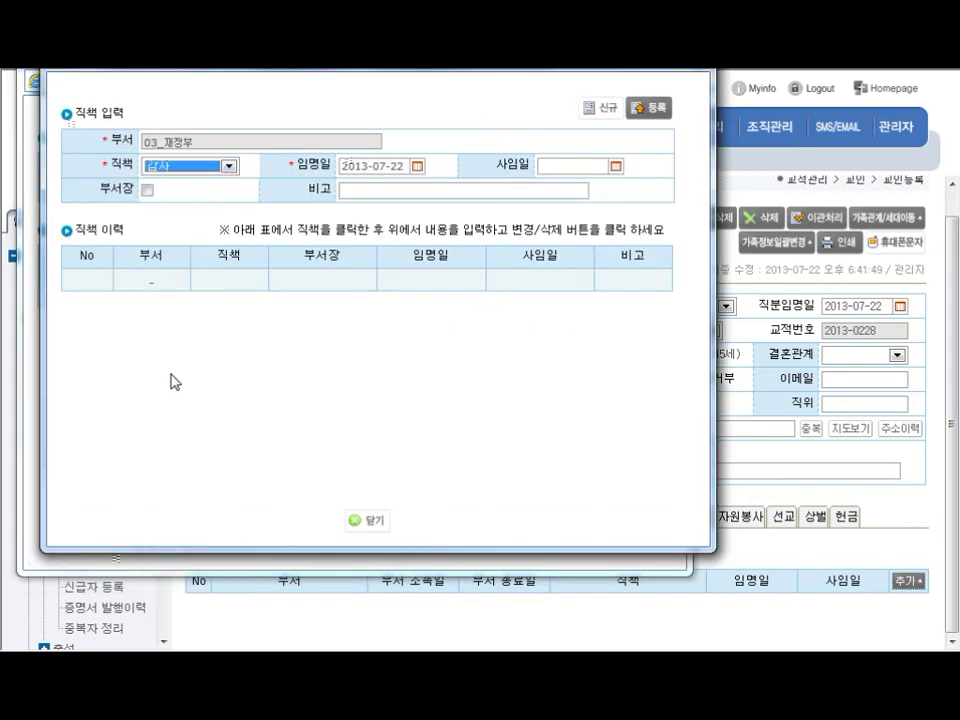
{"action": "left_click", "coordinate": [396, 171]}
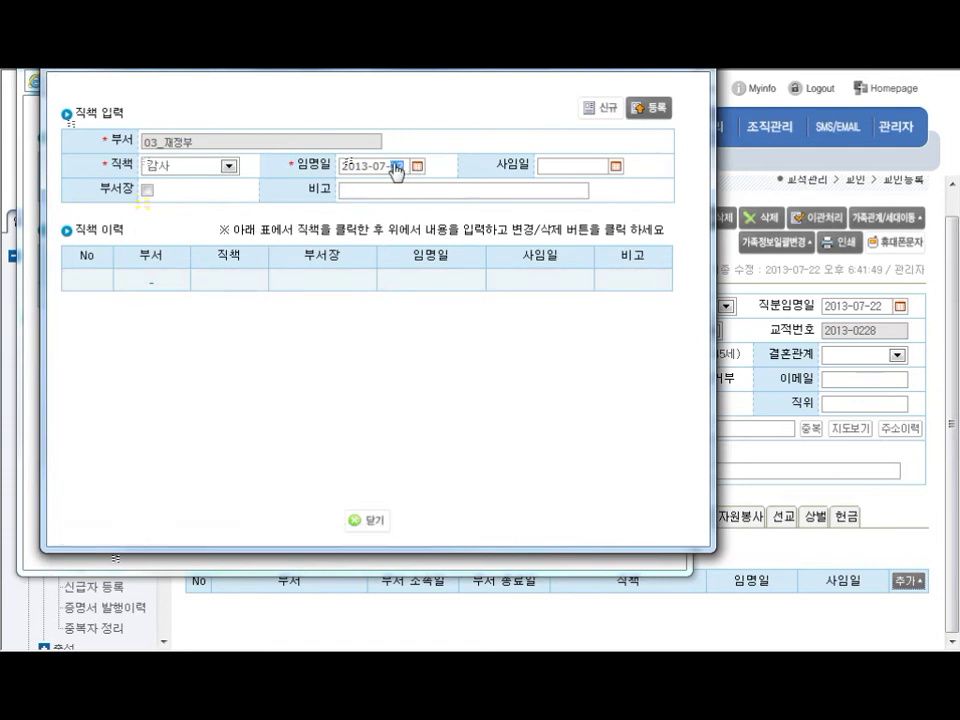
{"action": "left_click", "coordinate": [648, 107]}
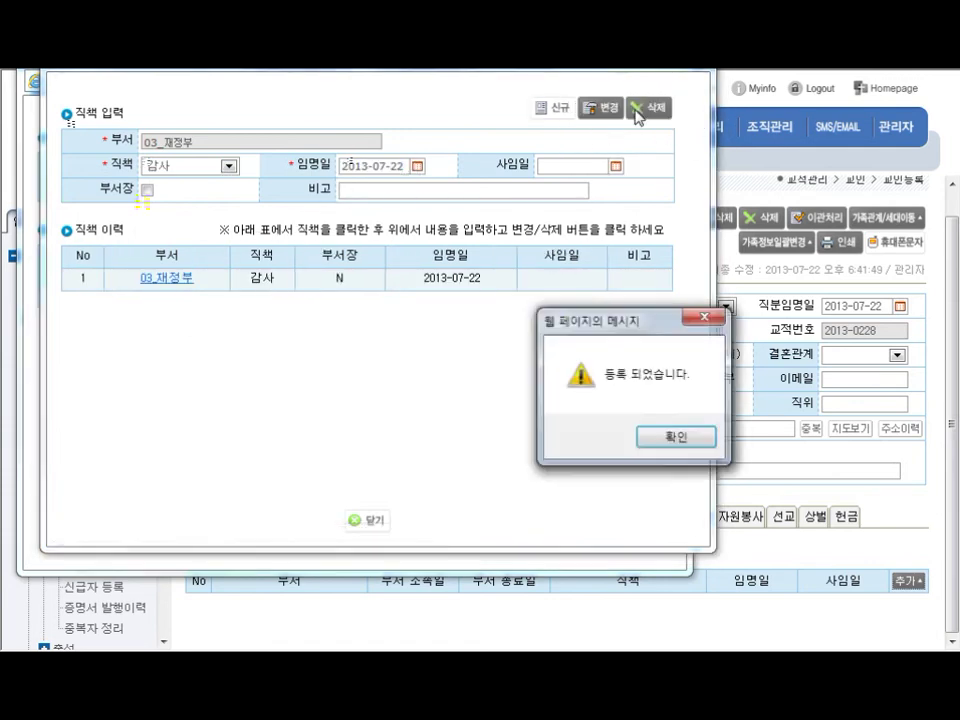
{"action": "left_click", "coordinate": [645, 432]}
{"action": "left_click_drag", "start_coordinate": [300, 289], "coordinate": [138, 277]}
{"action": "left_click", "coordinate": [256, 290]}
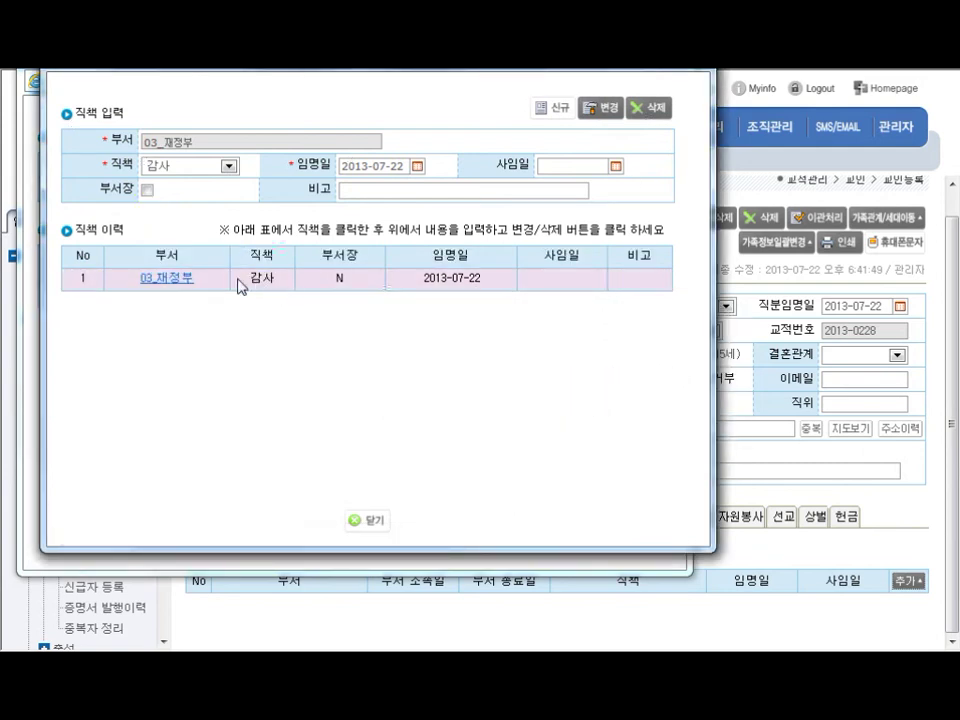
{"action": "left_click", "coordinate": [366, 520]}
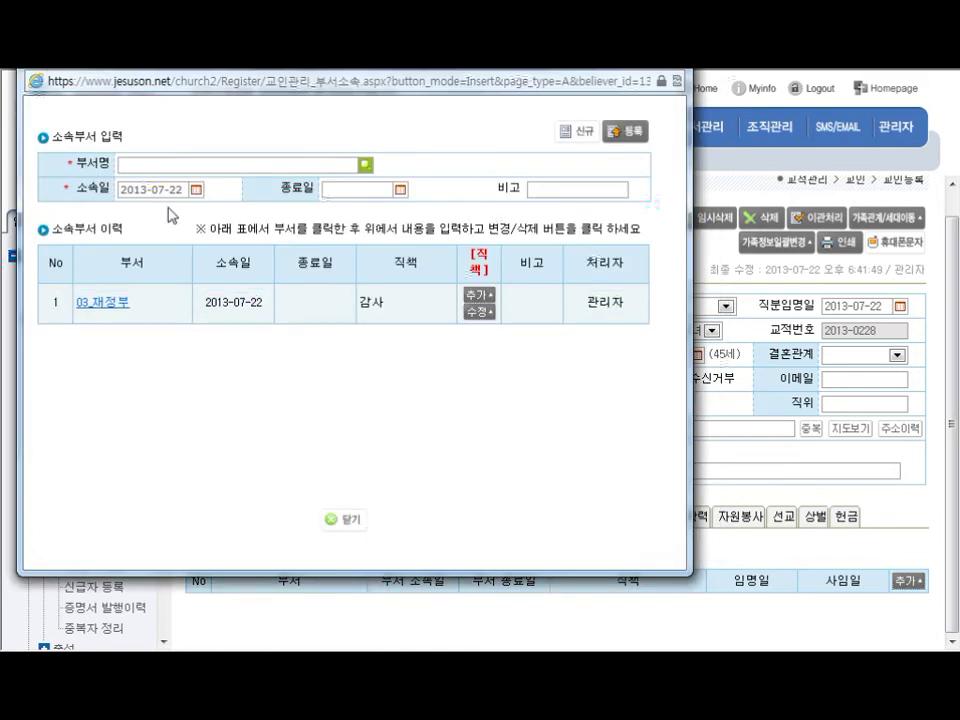
Close the 부서소속 window and check the 03_재정부 row listing role 감사
{"action": "double_click", "coordinate": [370, 304]}
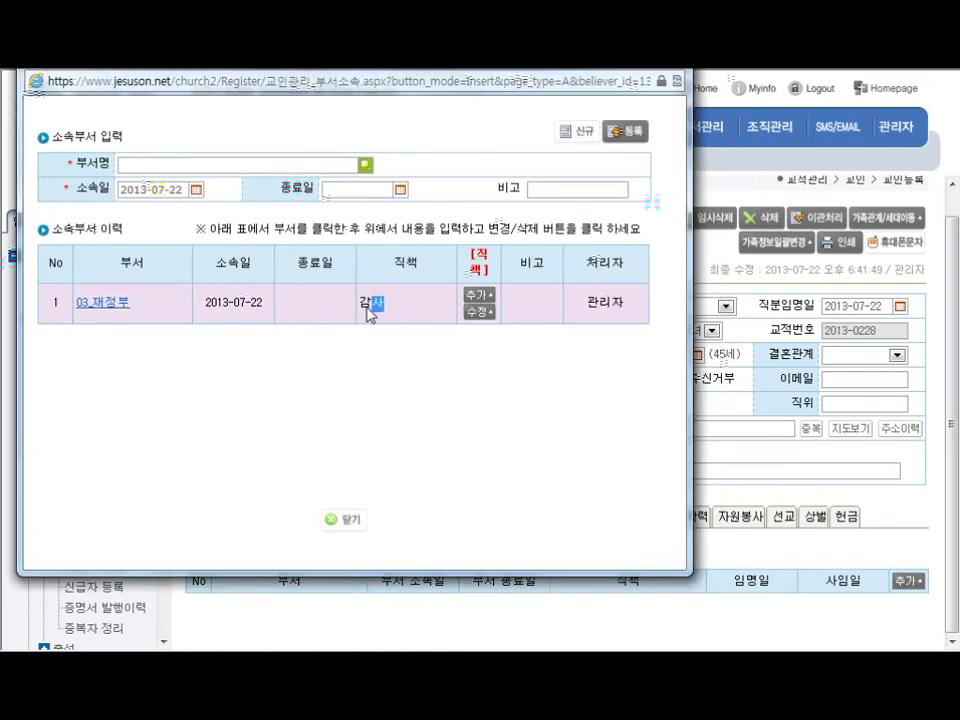
{"action": "key", "text": "ctrl"}
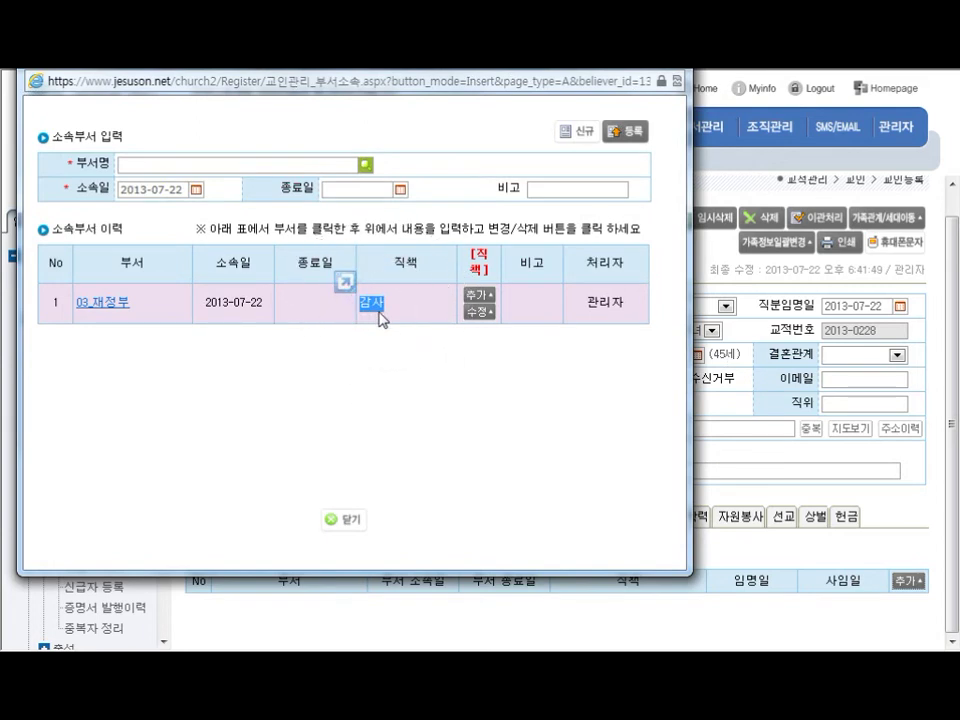
{"action": "key", "text": "ctrl"}
{"action": "left_click", "coordinate": [353, 522]}
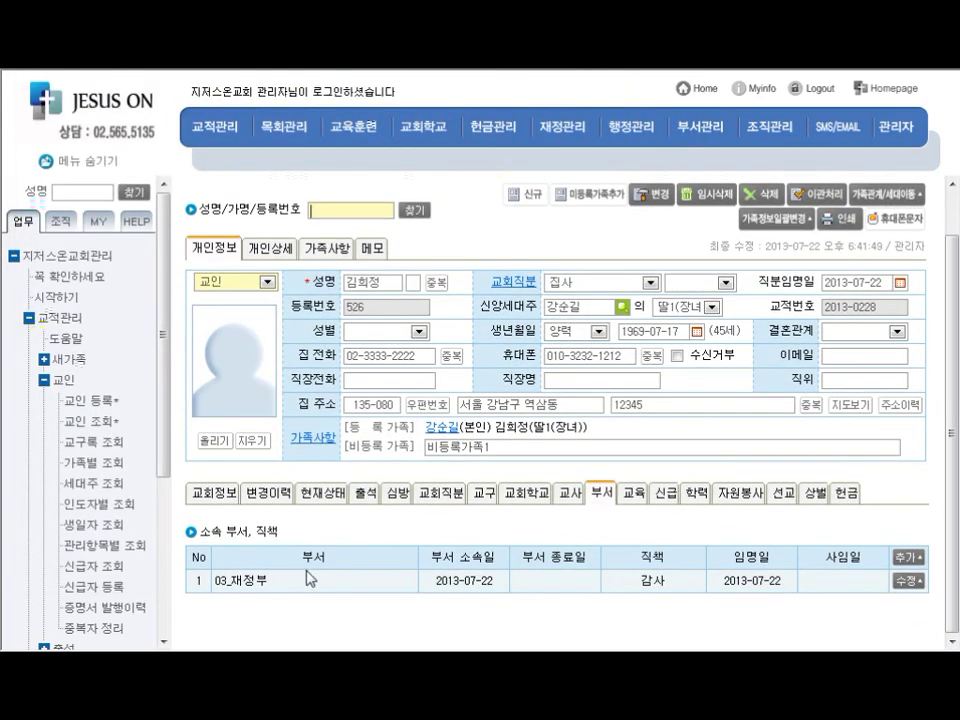
{"action": "left_click_drag", "start_coordinate": [268, 581], "coordinate": [220, 585]}
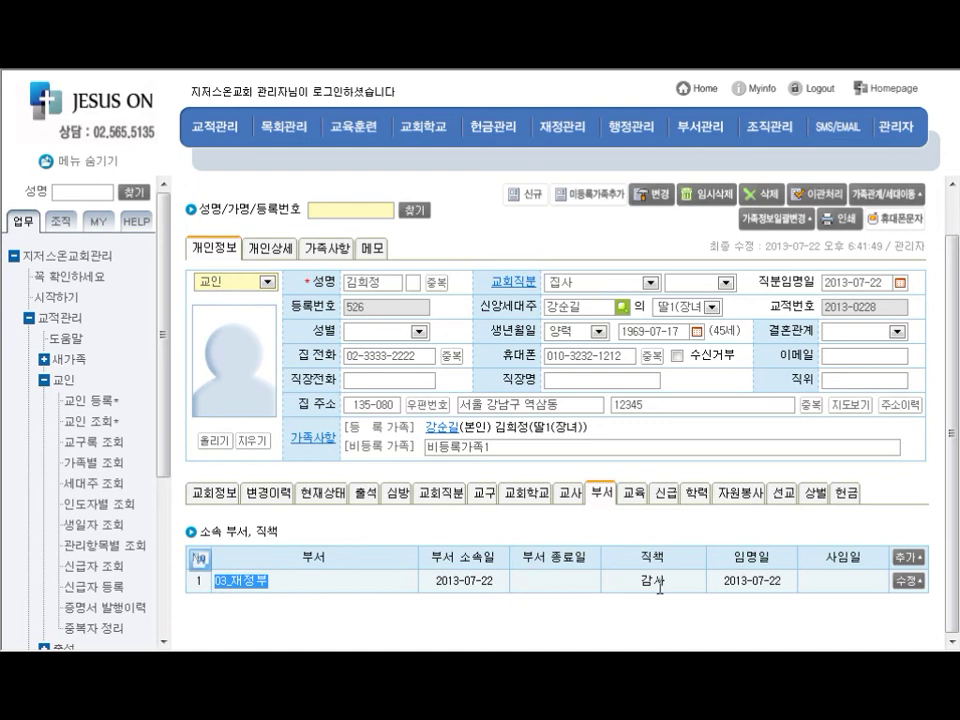
{"action": "left_click_drag", "start_coordinate": [667, 581], "coordinate": [634, 592]}
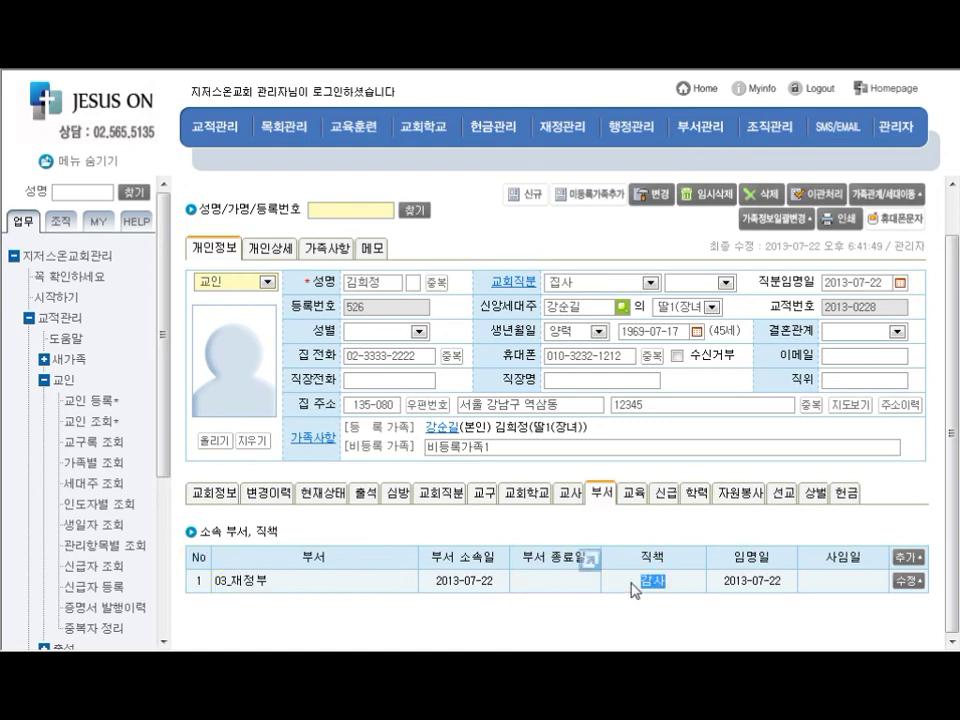
{"action": "left_click", "coordinate": [634, 586]}
Set 인도자1 to a looked-up member, then view the 변경이력 change history
{"action": "left_click", "coordinate": [218, 493]}
{"action": "scroll", "coordinate": [222, 497], "scroll_direction": "down", "scroll_amount": 2}
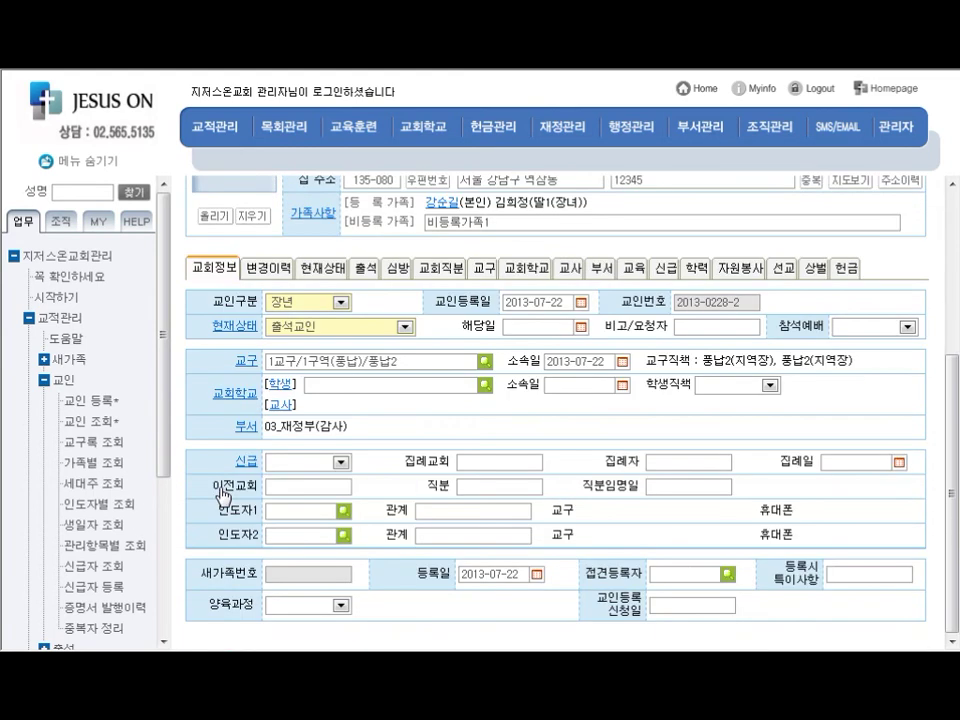
{"action": "left_click", "coordinate": [343, 510]}
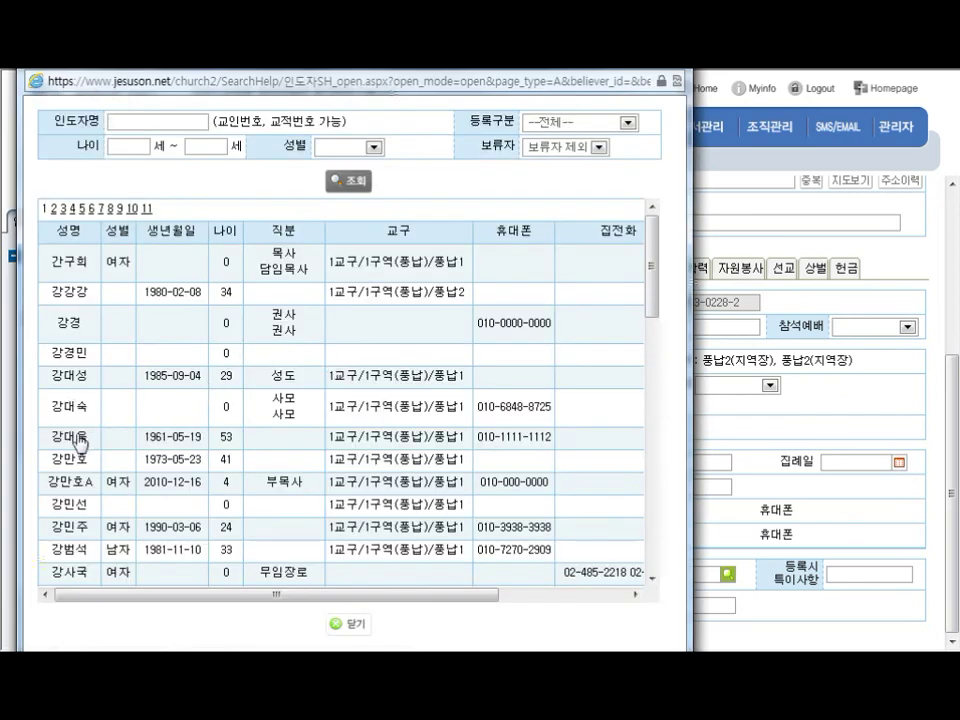
{"action": "left_click", "coordinate": [52, 415]}
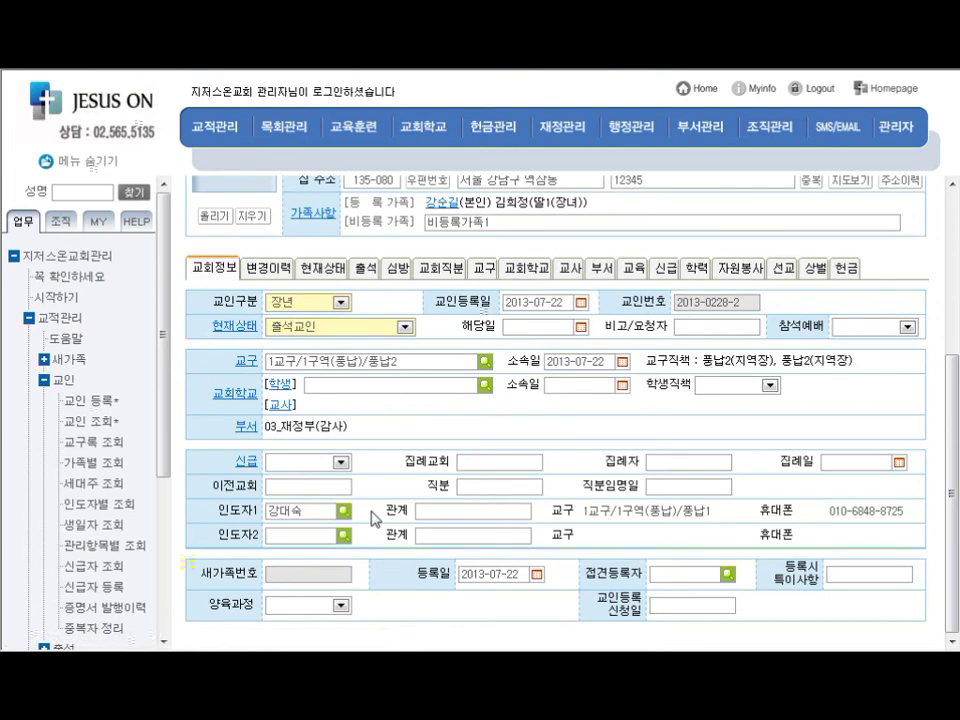
{"action": "left_click", "coordinate": [272, 270]}
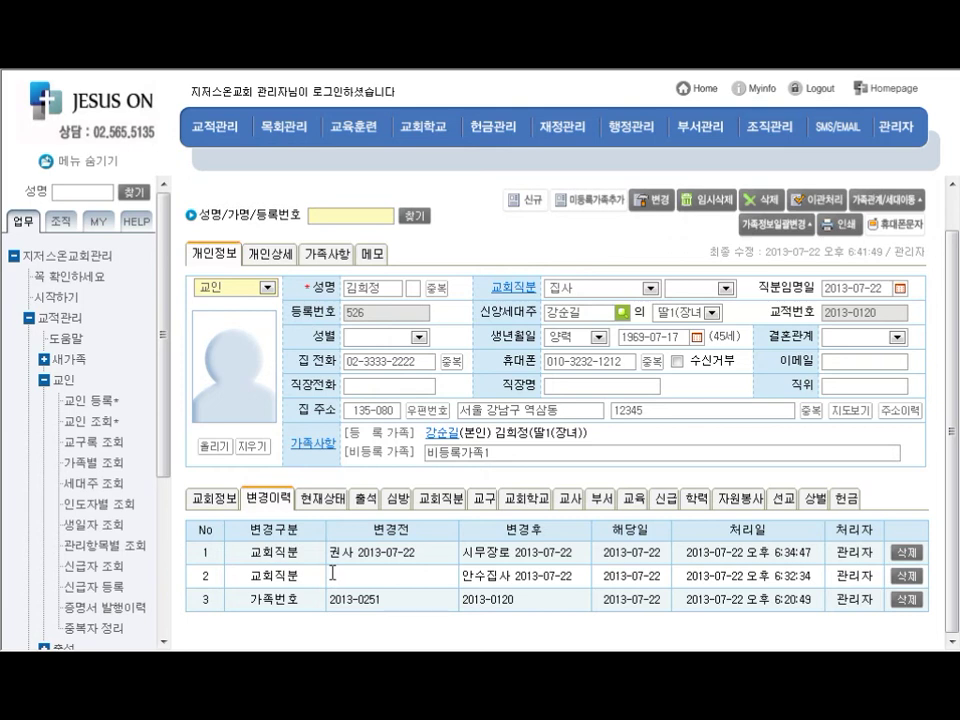
Start a 주일낮예배 attendance entry dated 2013-07-21 and load its attendance sheet
{"action": "left_click", "coordinate": [370, 508]}
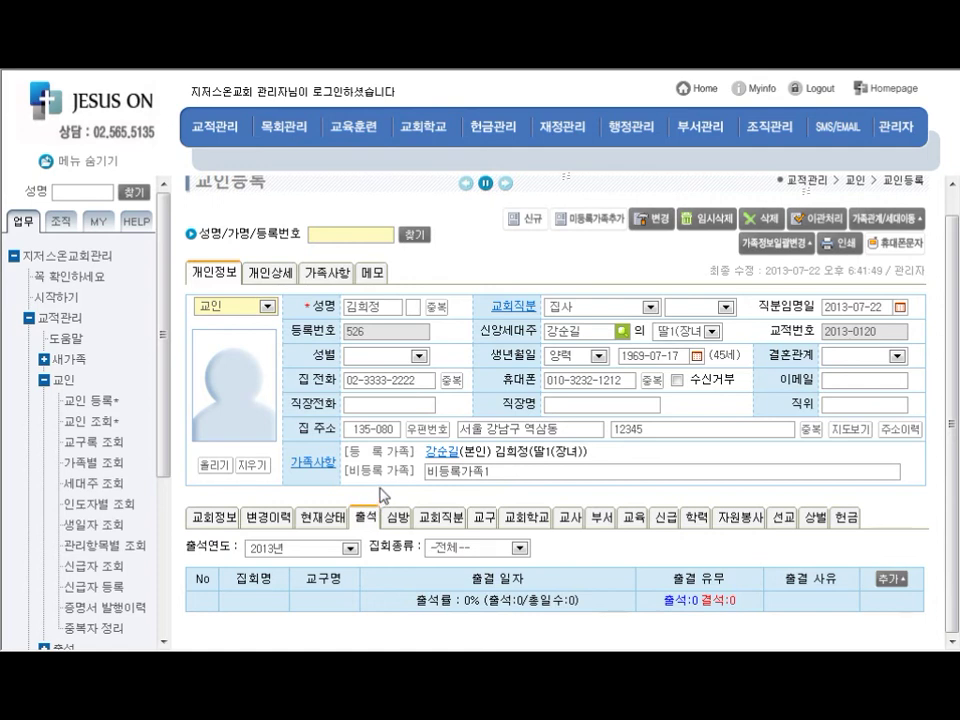
{"action": "left_click", "coordinate": [888, 581]}
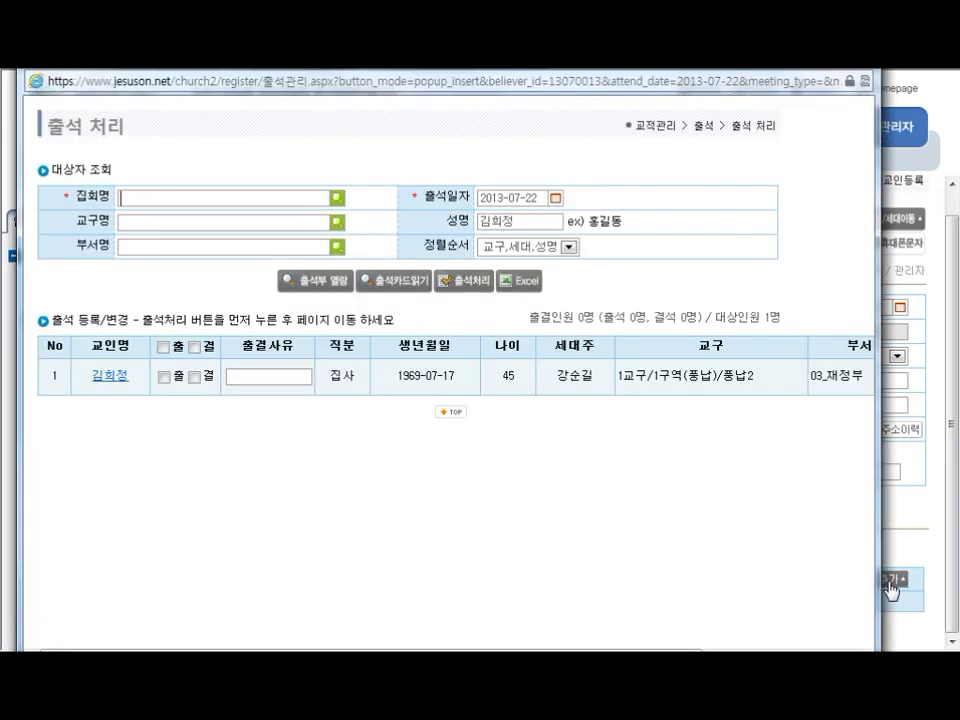
{"action": "left_click", "coordinate": [336, 203]}
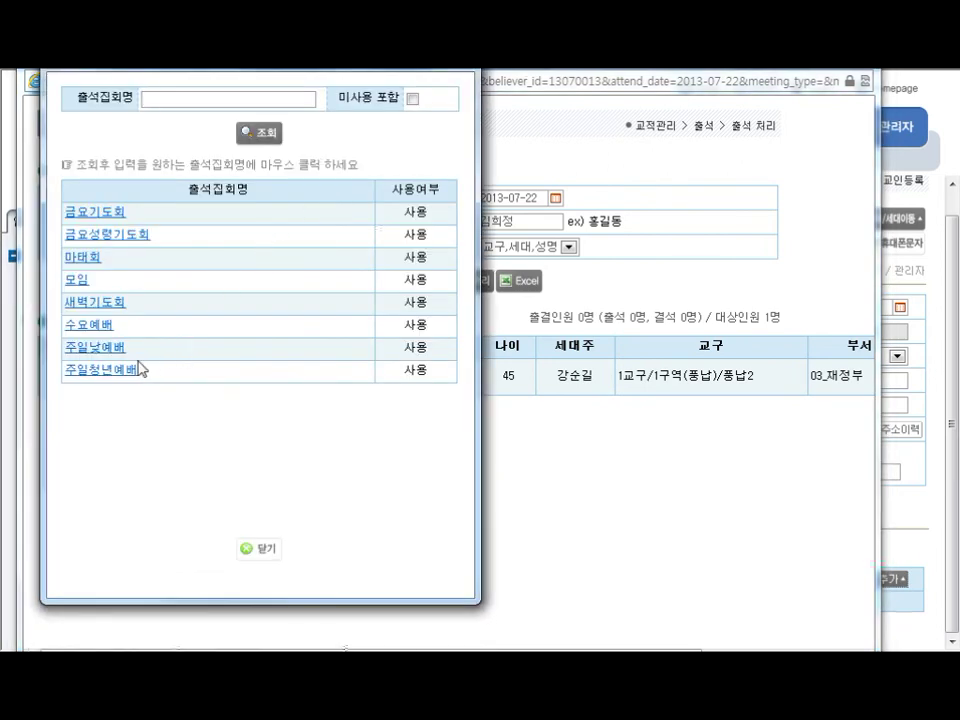
{"action": "left_click", "coordinate": [104, 349]}
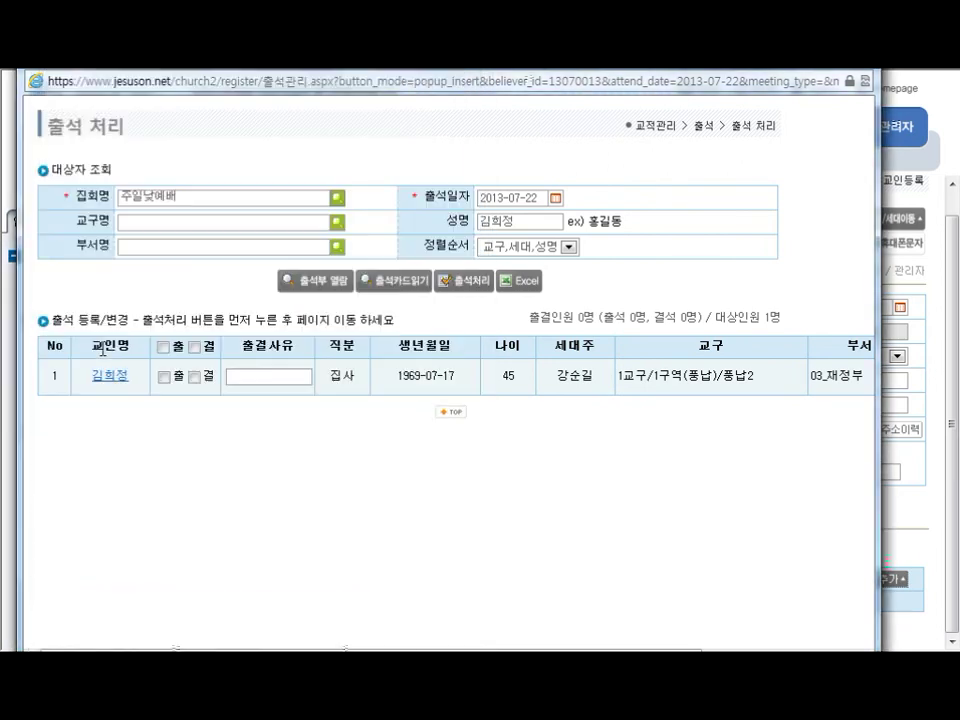
{"action": "left_click", "coordinate": [555, 199]}
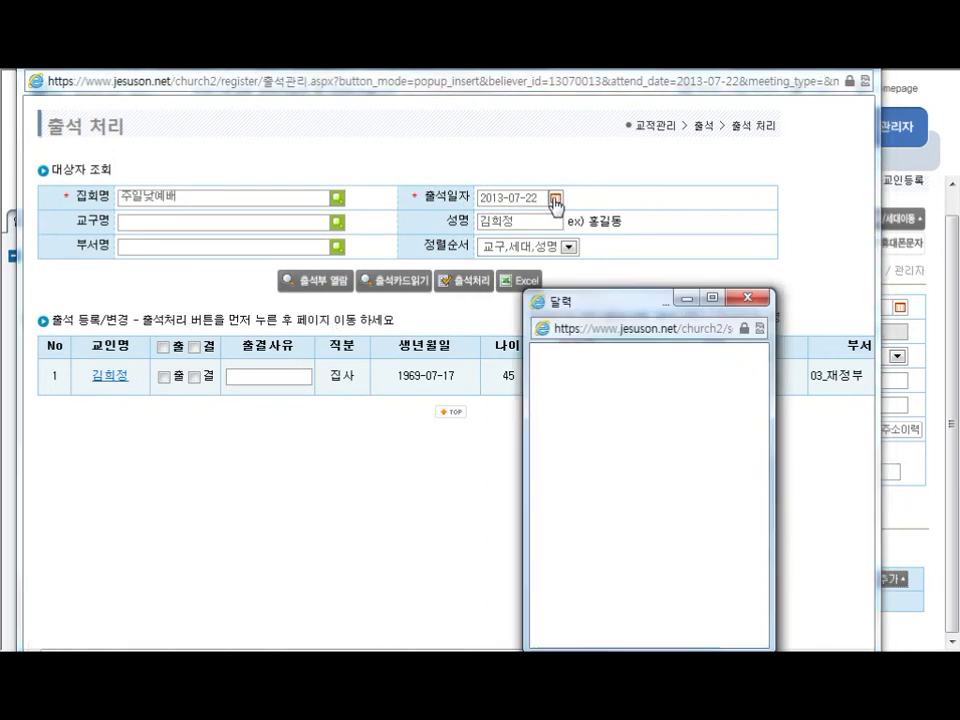
{"action": "left_click", "coordinate": [578, 463]}
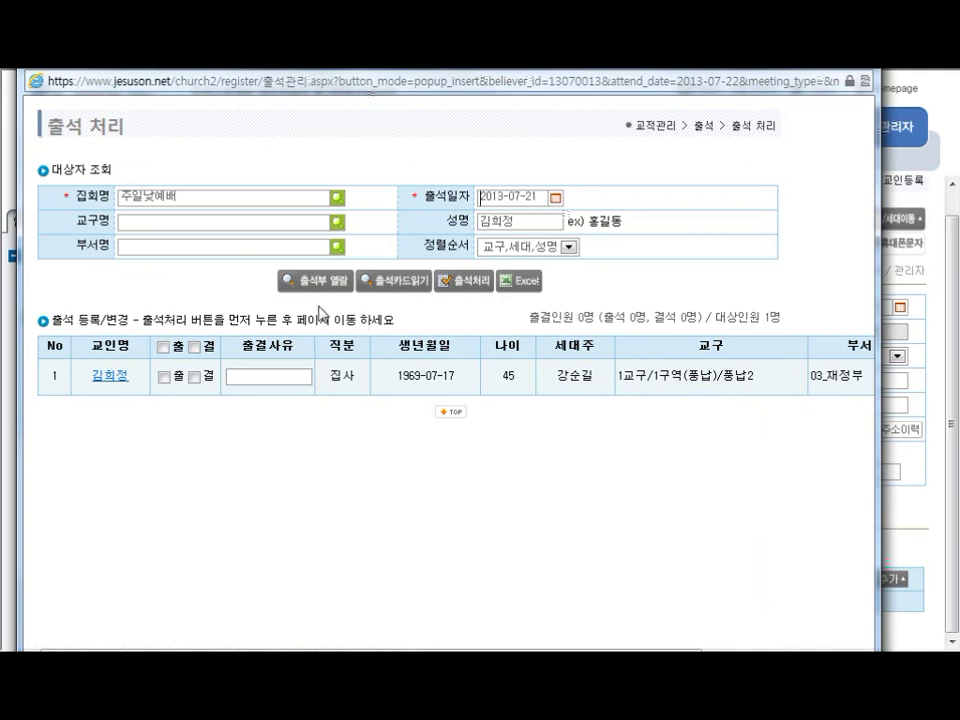
{"action": "left_click", "coordinate": [325, 281]}
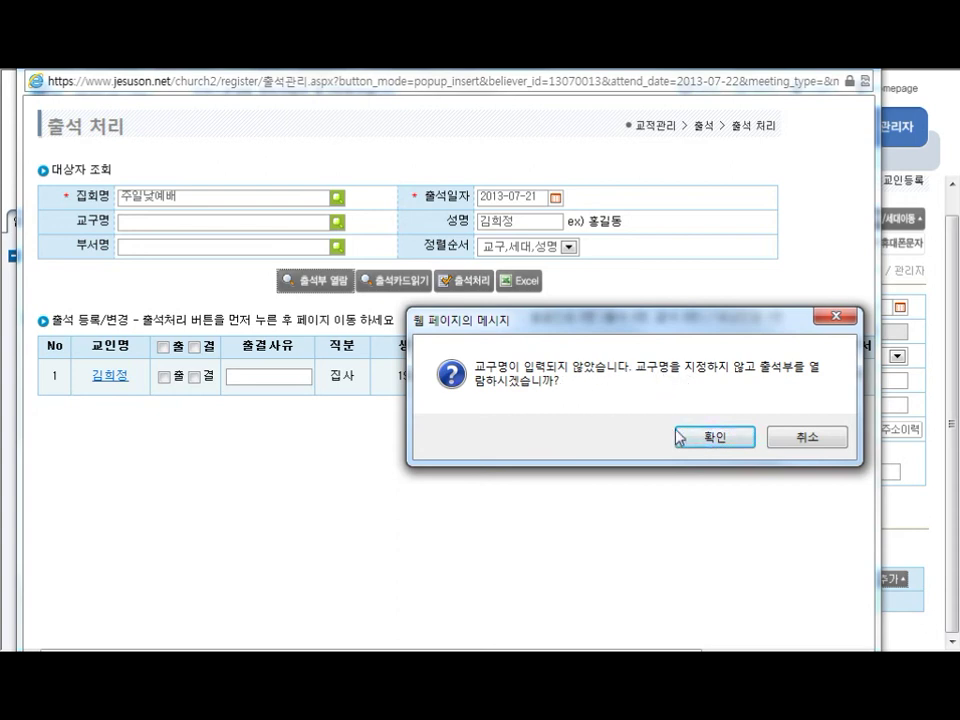
Mark the member 출 for 주일낮예배 on 2013-07-21 and process the attendance
{"action": "left_click", "coordinate": [718, 440]}
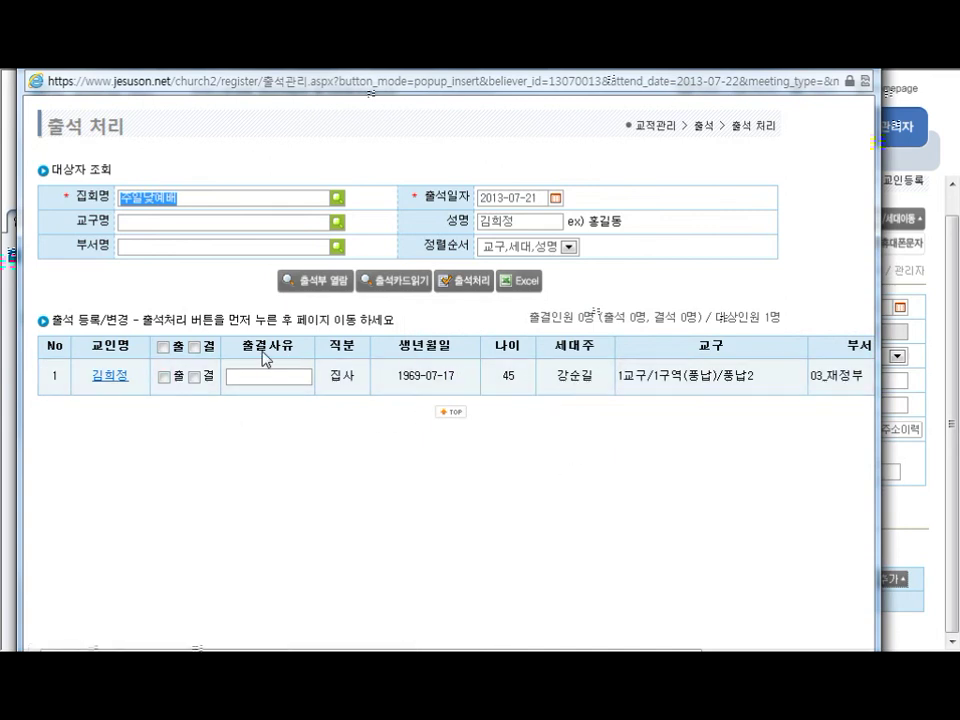
{"action": "left_click", "coordinate": [164, 378]}
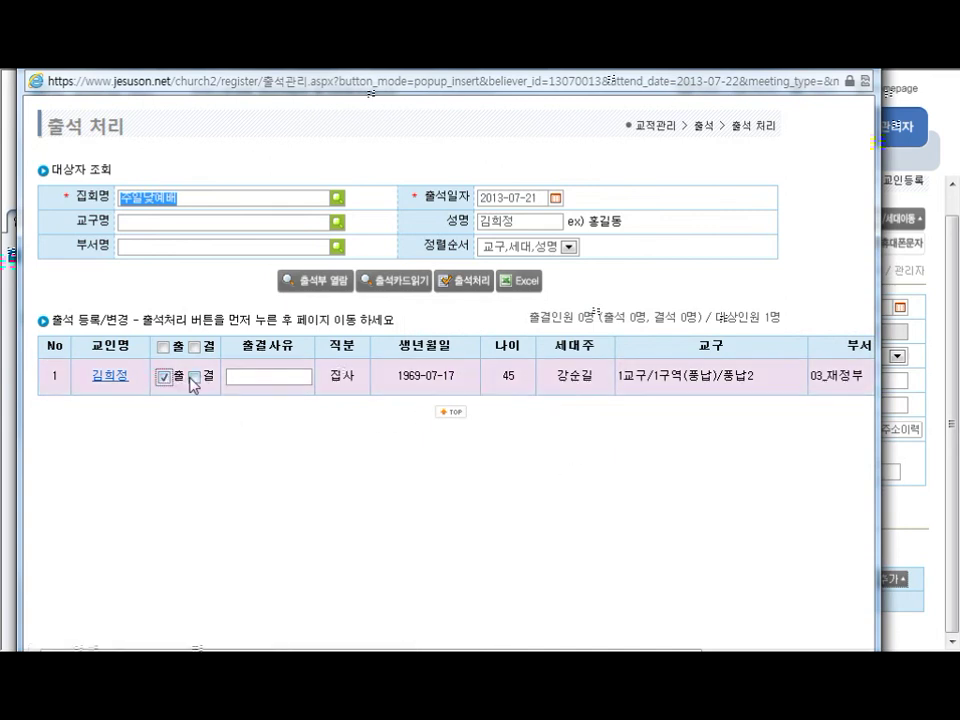
{"action": "left_click", "coordinate": [467, 287]}
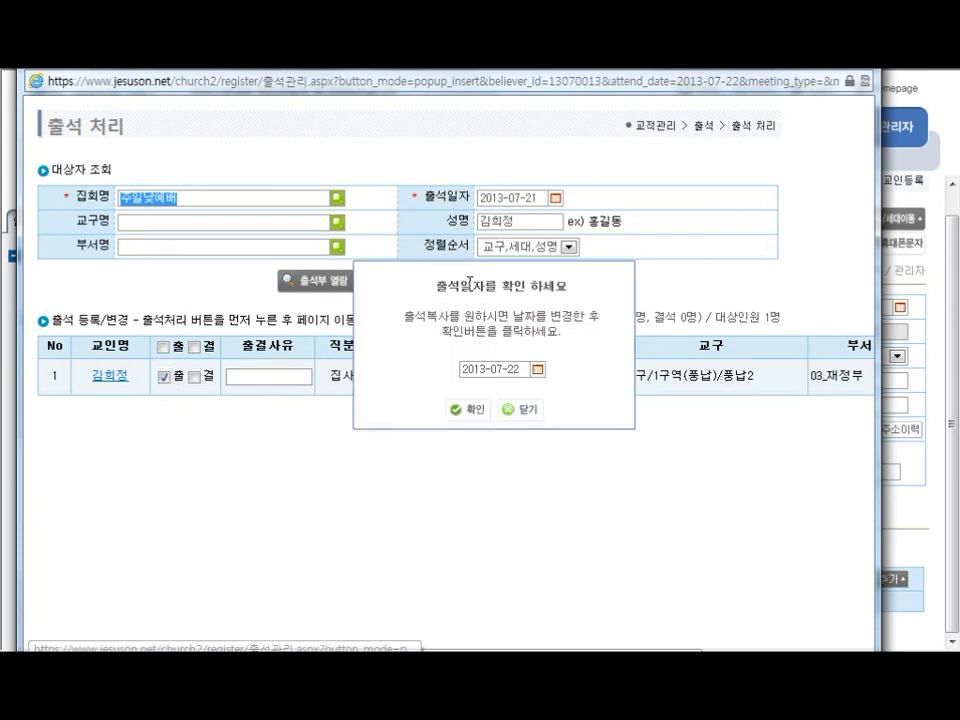
{"action": "left_click", "coordinate": [536, 370]}
{"action": "left_click", "coordinate": [560, 512]}
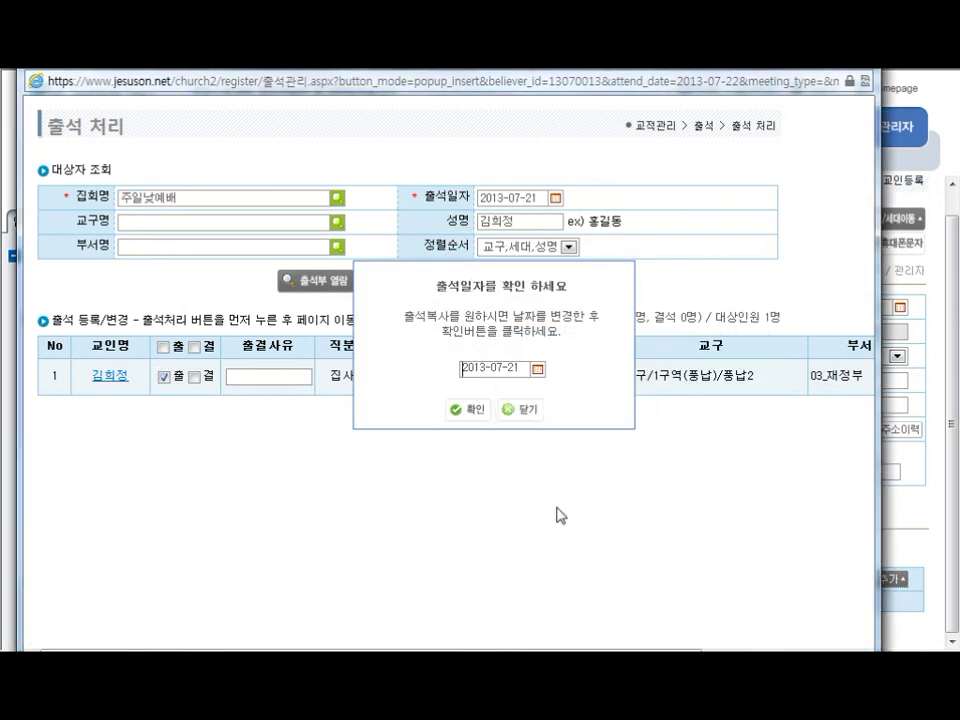
{"action": "left_click", "coordinate": [475, 414]}
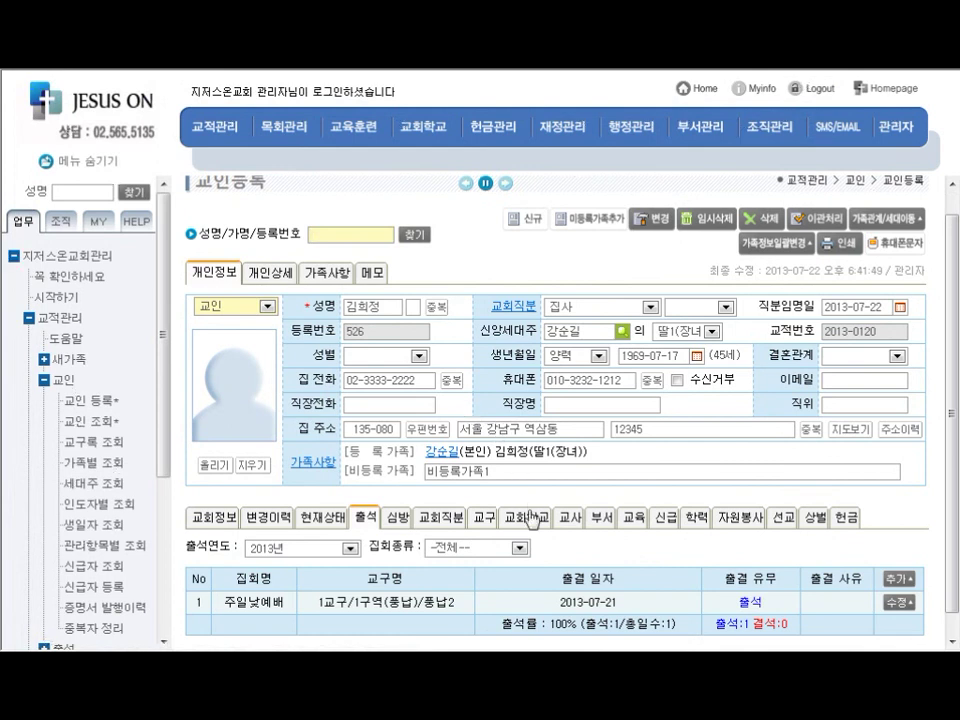
Review the new attendance row and rate, then show the church position history
{"action": "scroll", "coordinate": [565, 553], "scroll_direction": "down", "scroll_amount": 1}
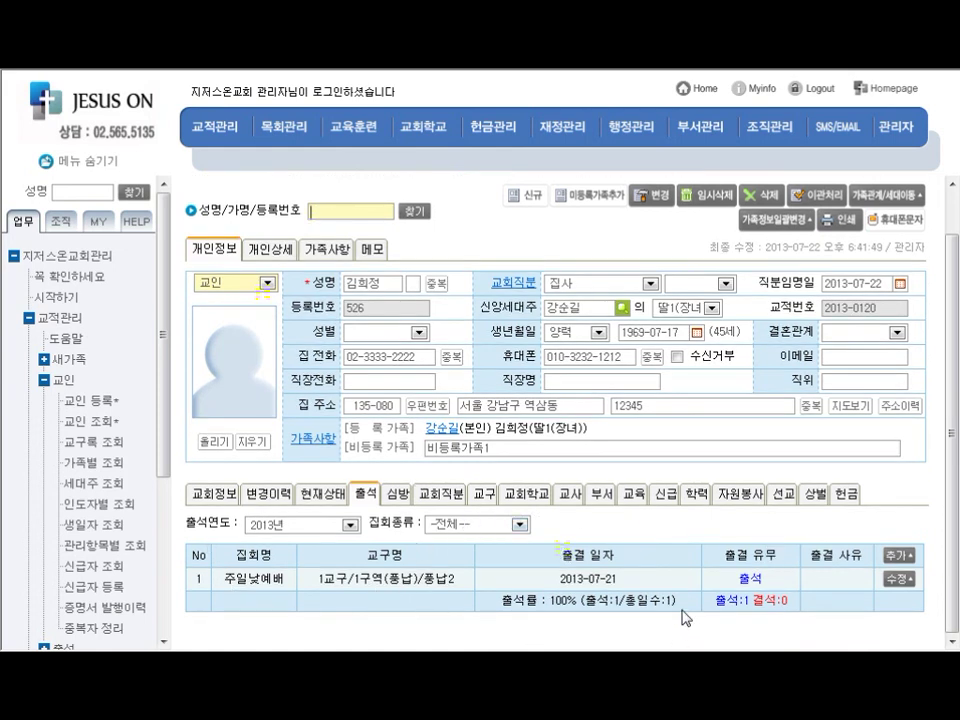
{"action": "left_click_drag", "start_coordinate": [681, 601], "coordinate": [585, 576]}
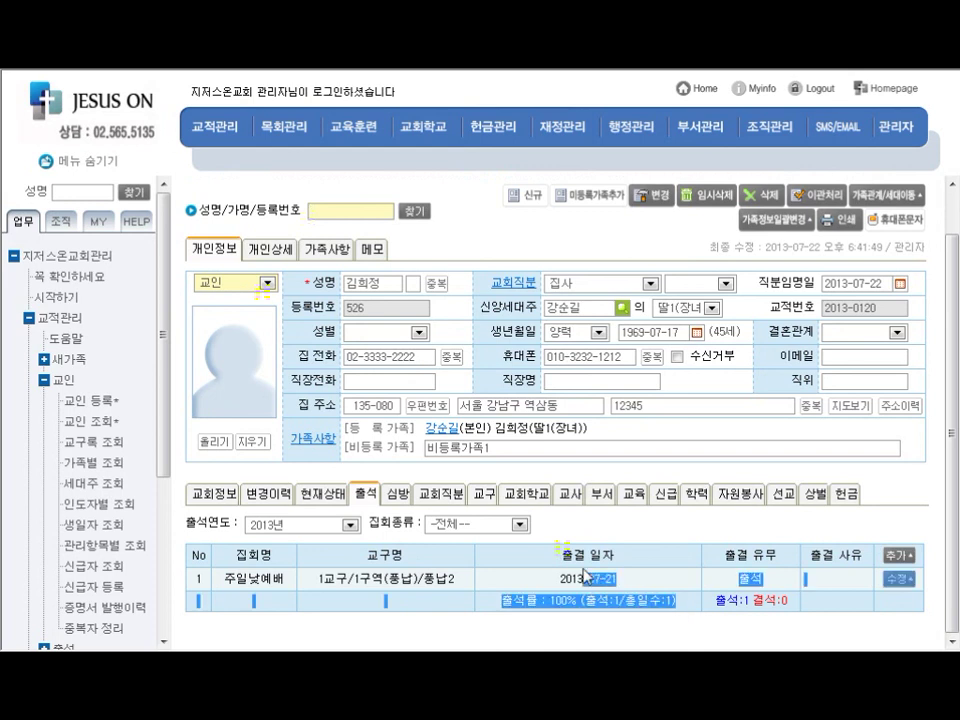
{"action": "left_click", "coordinate": [690, 621]}
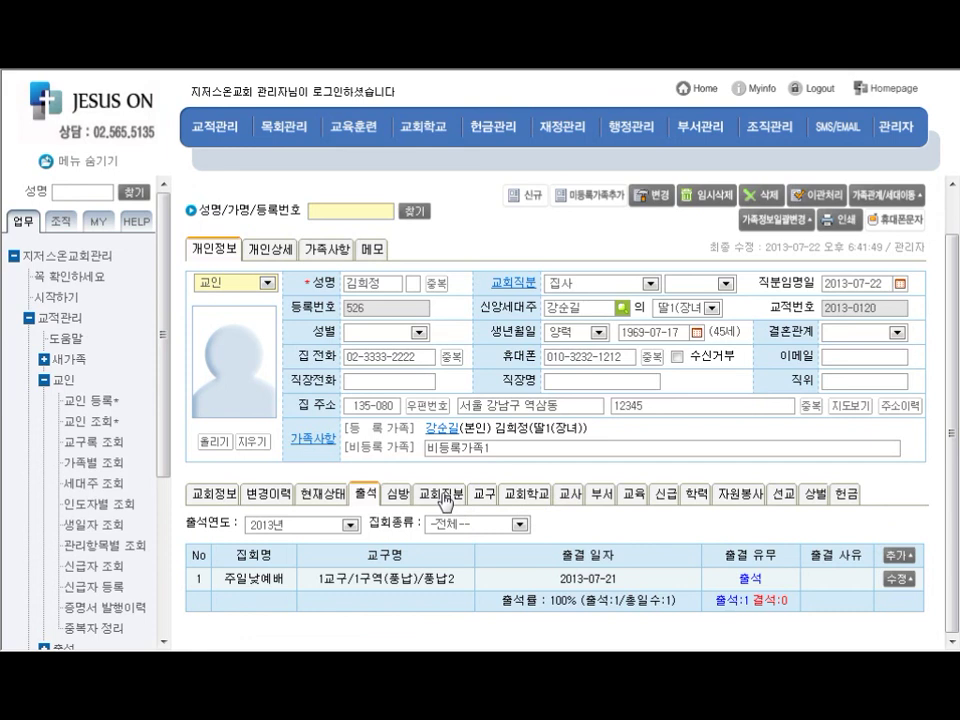
{"action": "left_click", "coordinate": [443, 495]}
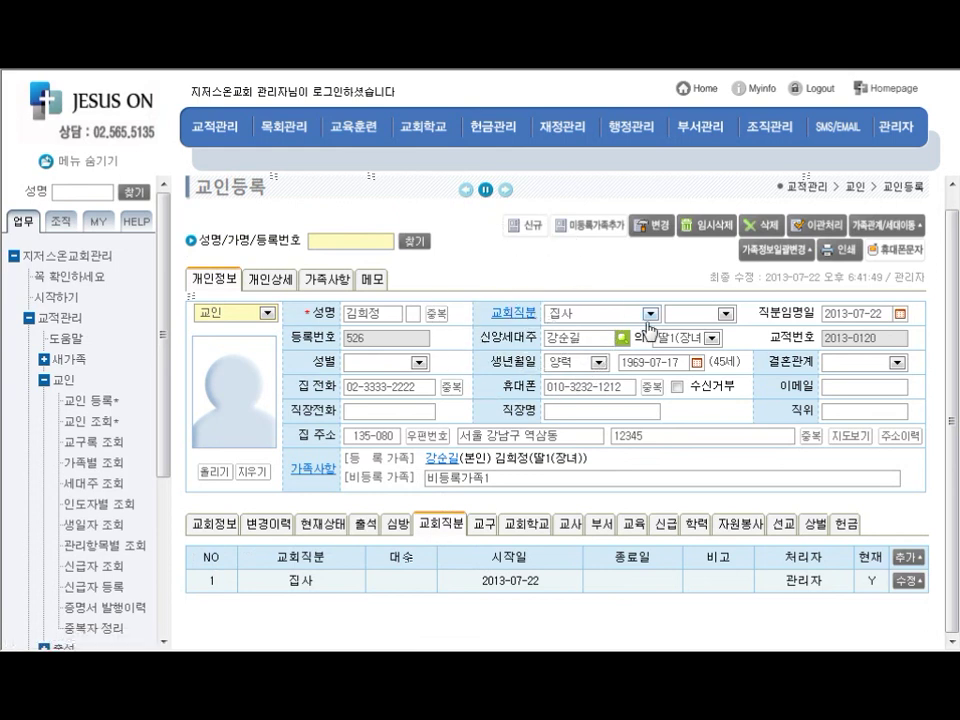
Keep the church position as 집사 and re-save the member record with 변경
{"action": "left_click", "coordinate": [649, 314]}
{"action": "left_click", "coordinate": [649, 314]}
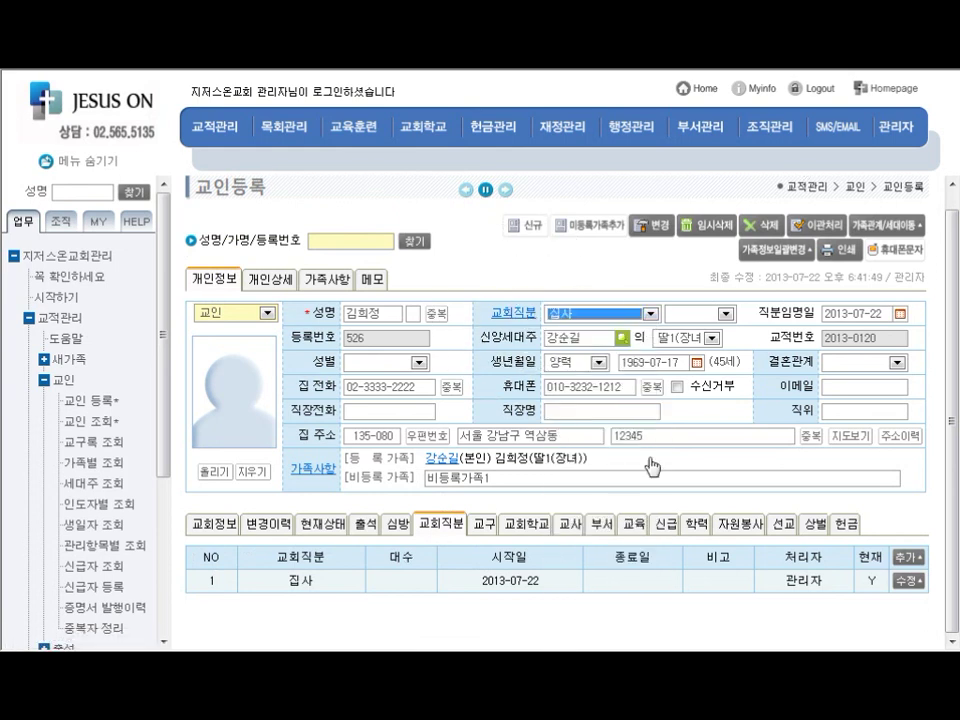
{"action": "left_click", "coordinate": [558, 613]}
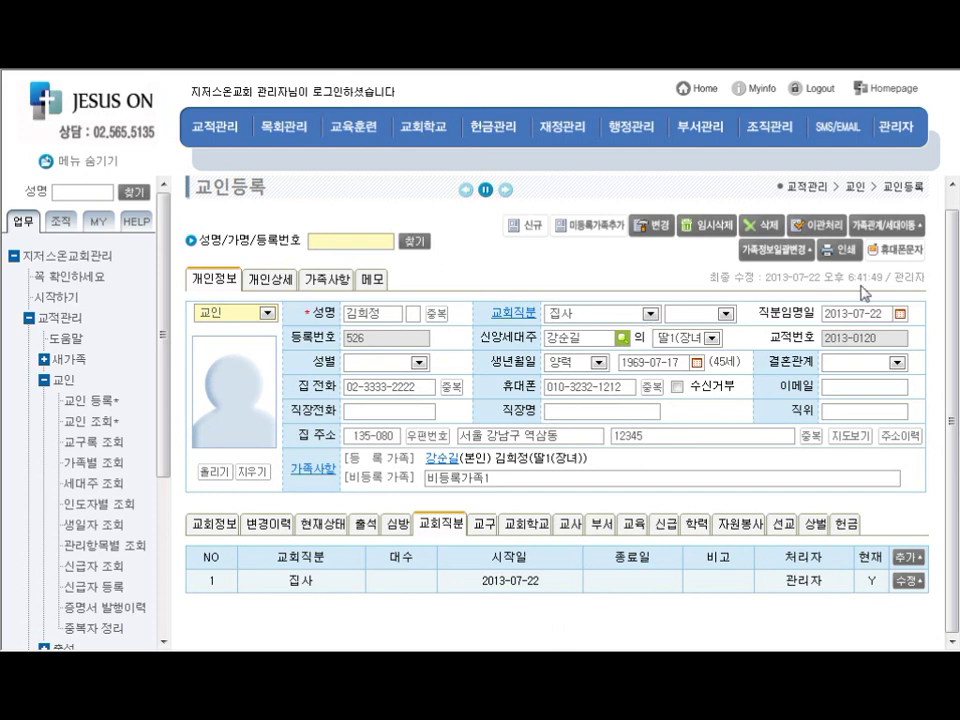
{"action": "left_click", "coordinate": [645, 231]}
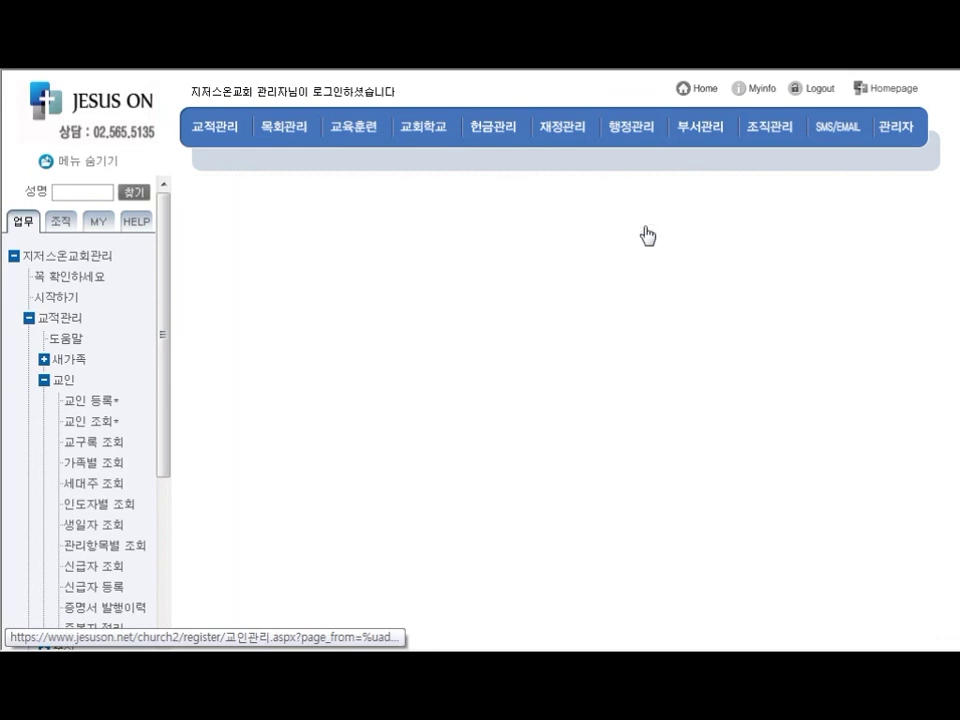
{"action": "left_click", "coordinate": [683, 438]}
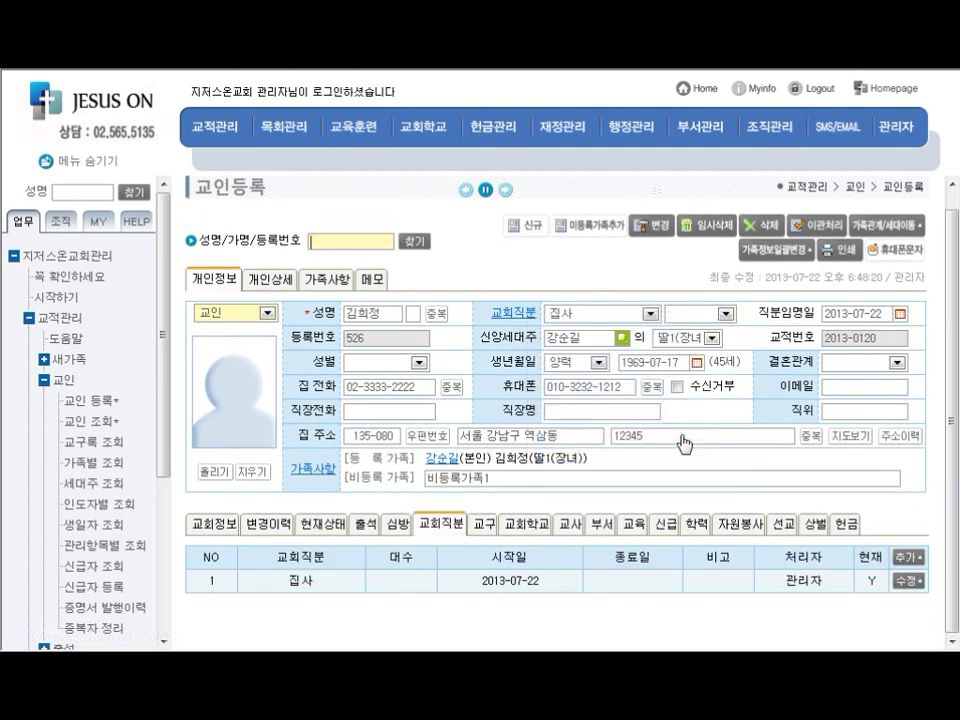